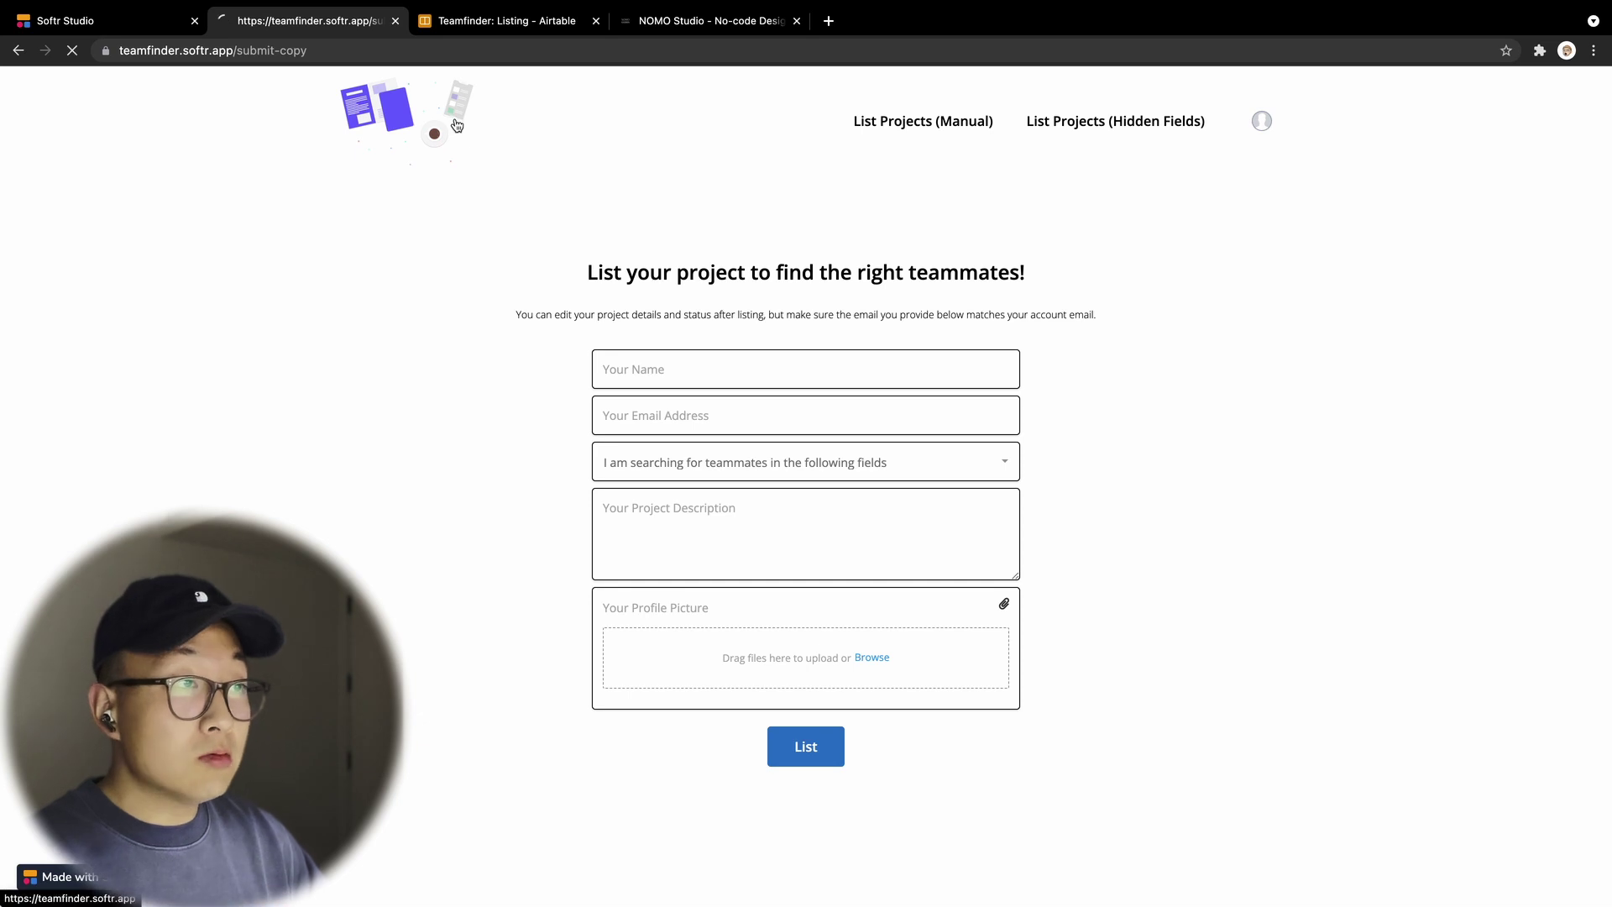
click(456, 123)
scroll(716, 471, down, 8)
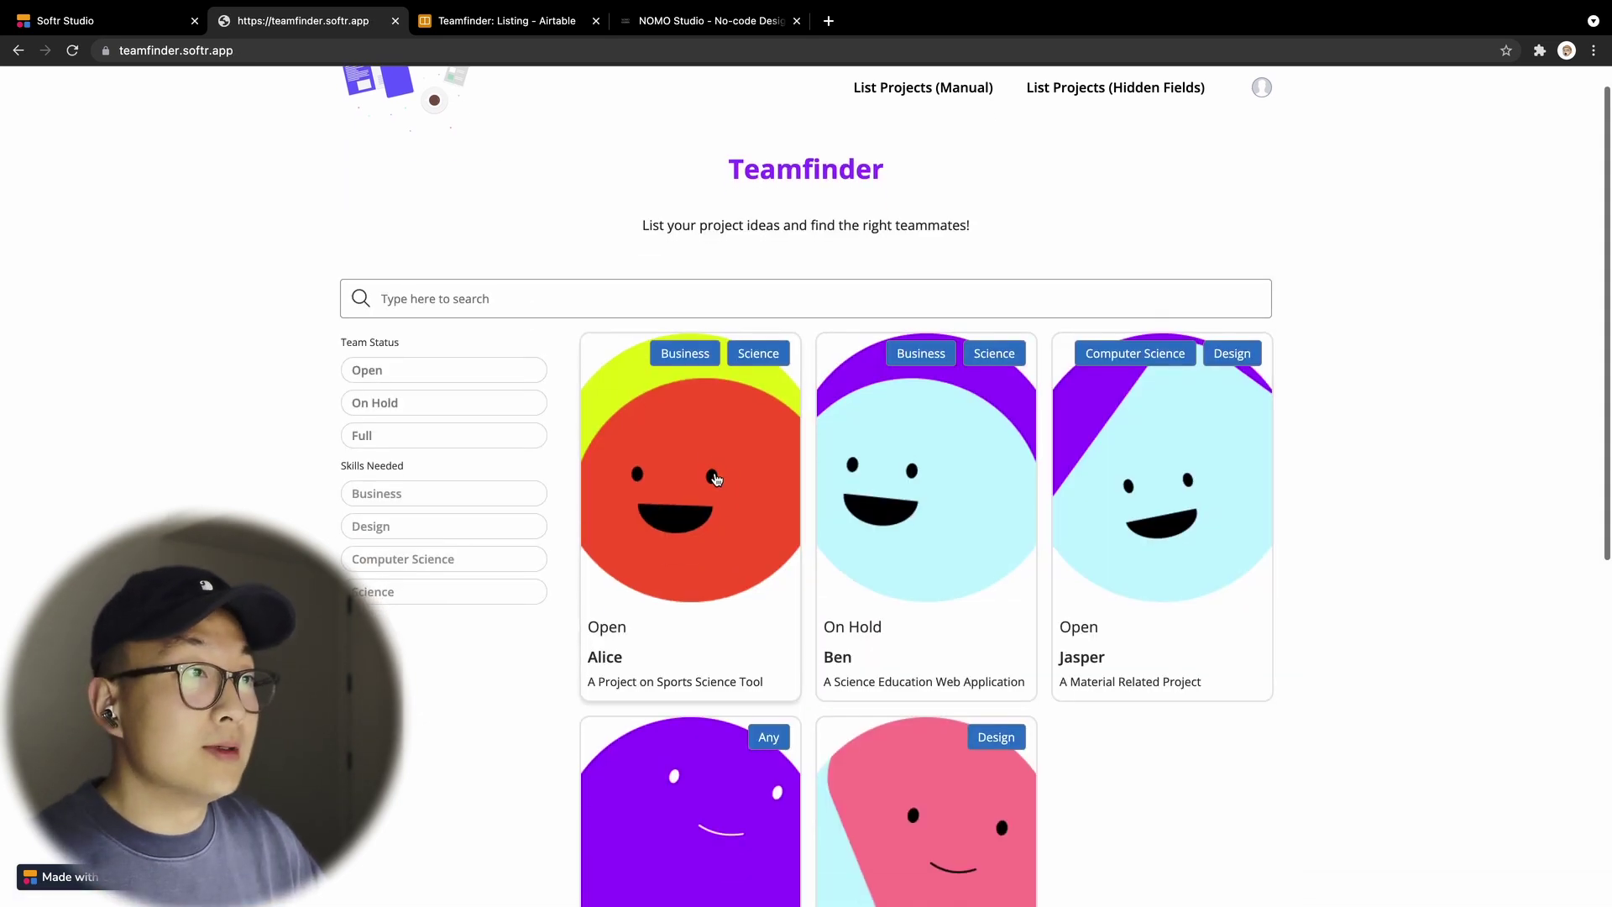
scroll(715, 472, up, 5)
scroll(715, 472, up, 3)
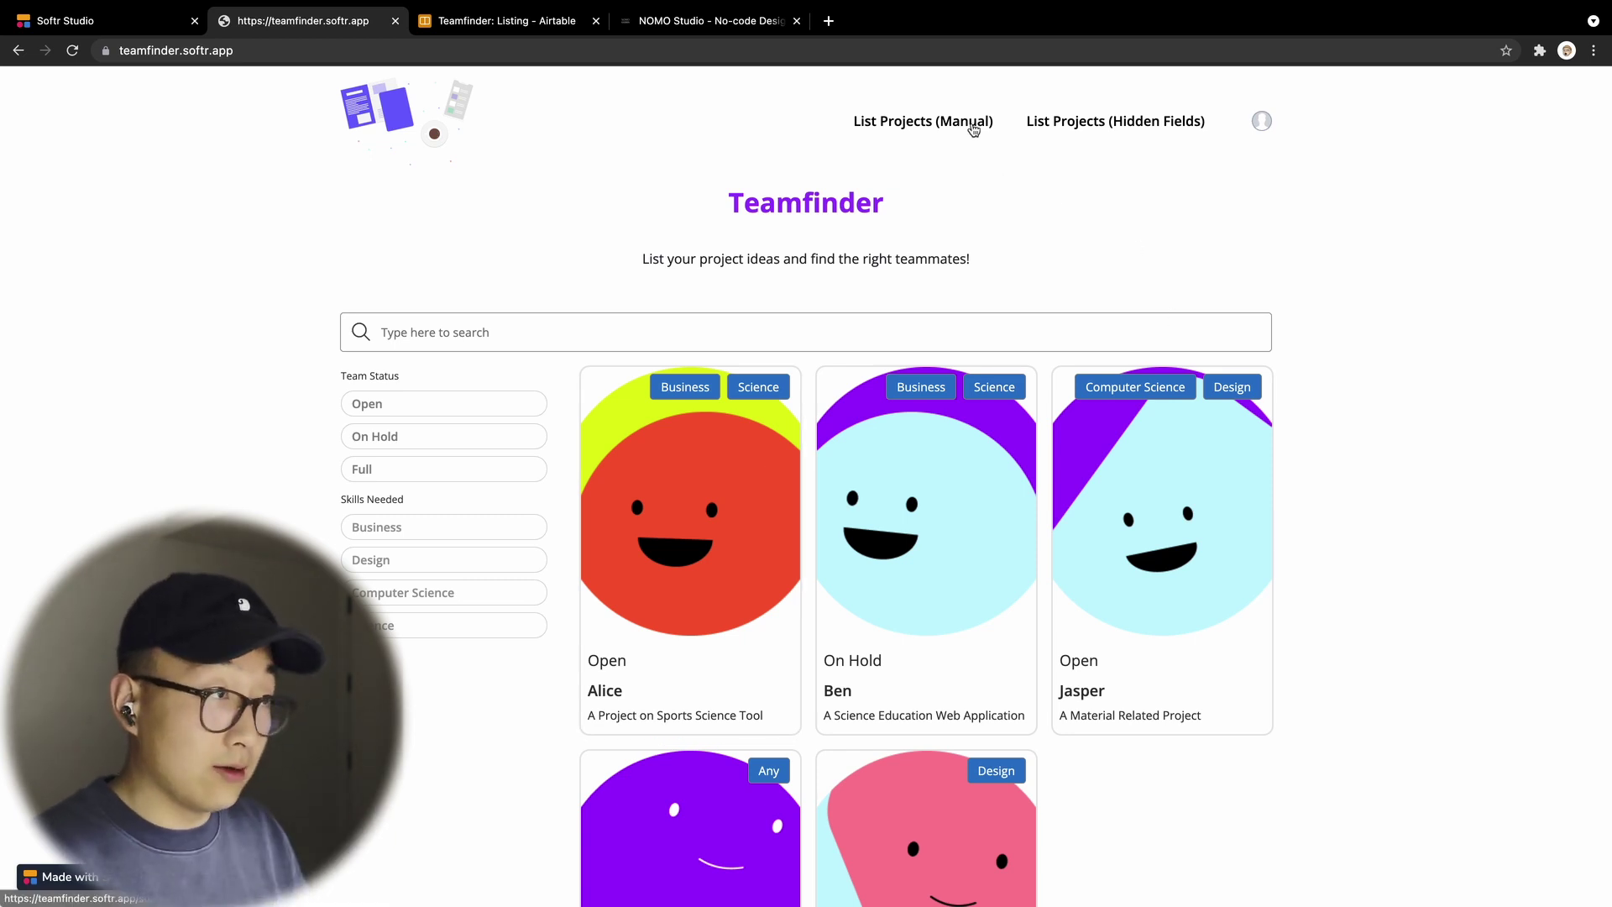
click(972, 126)
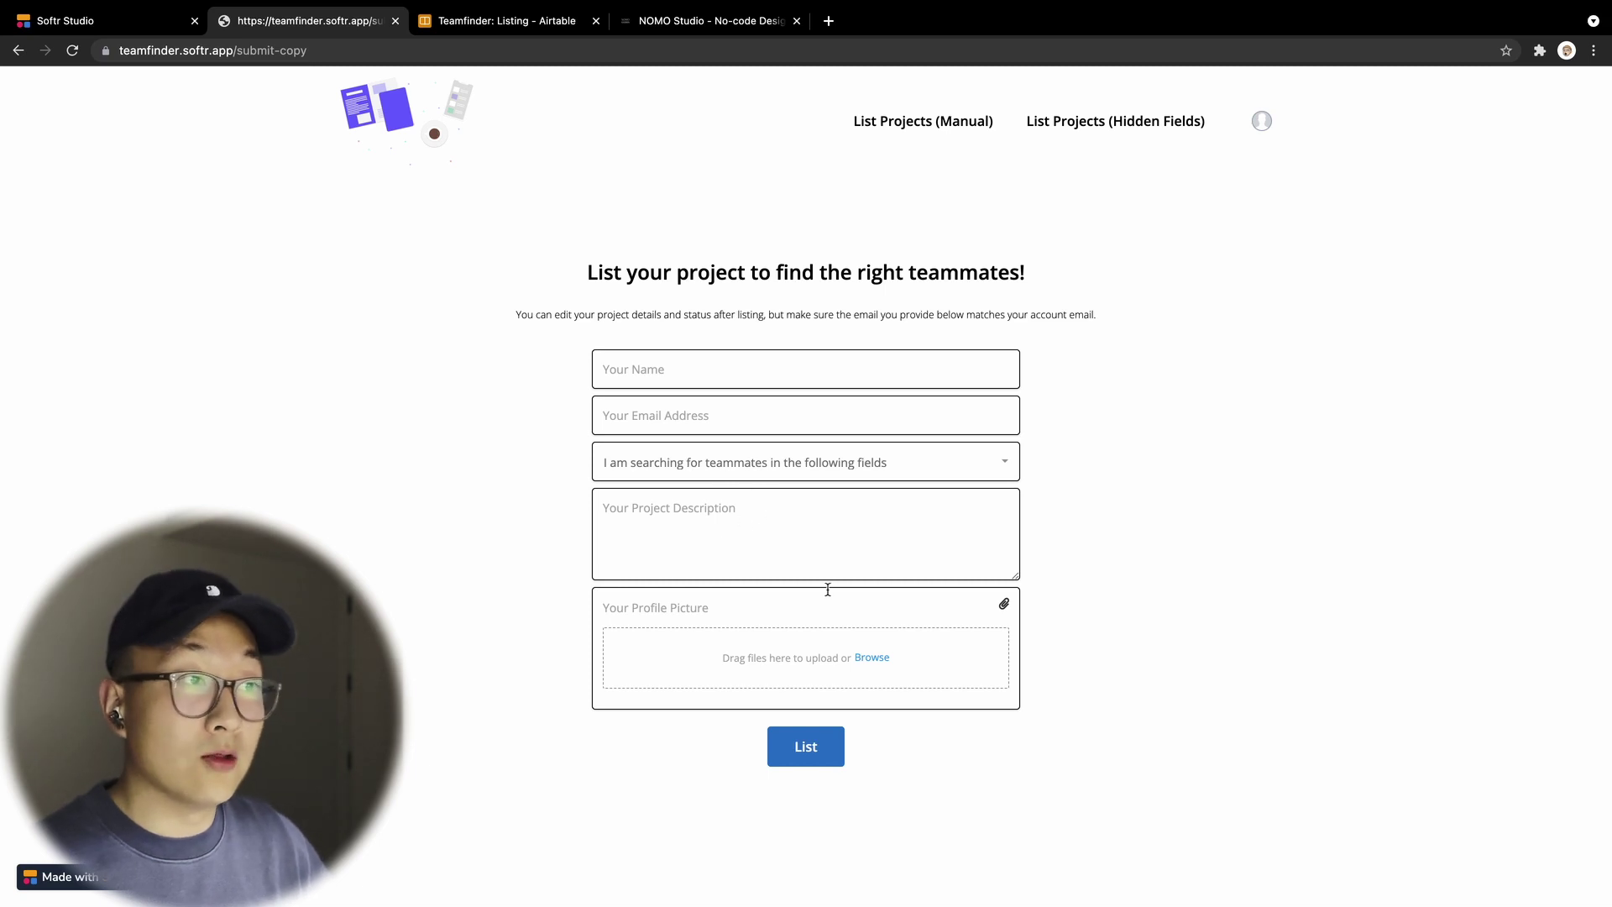
click(503, 22)
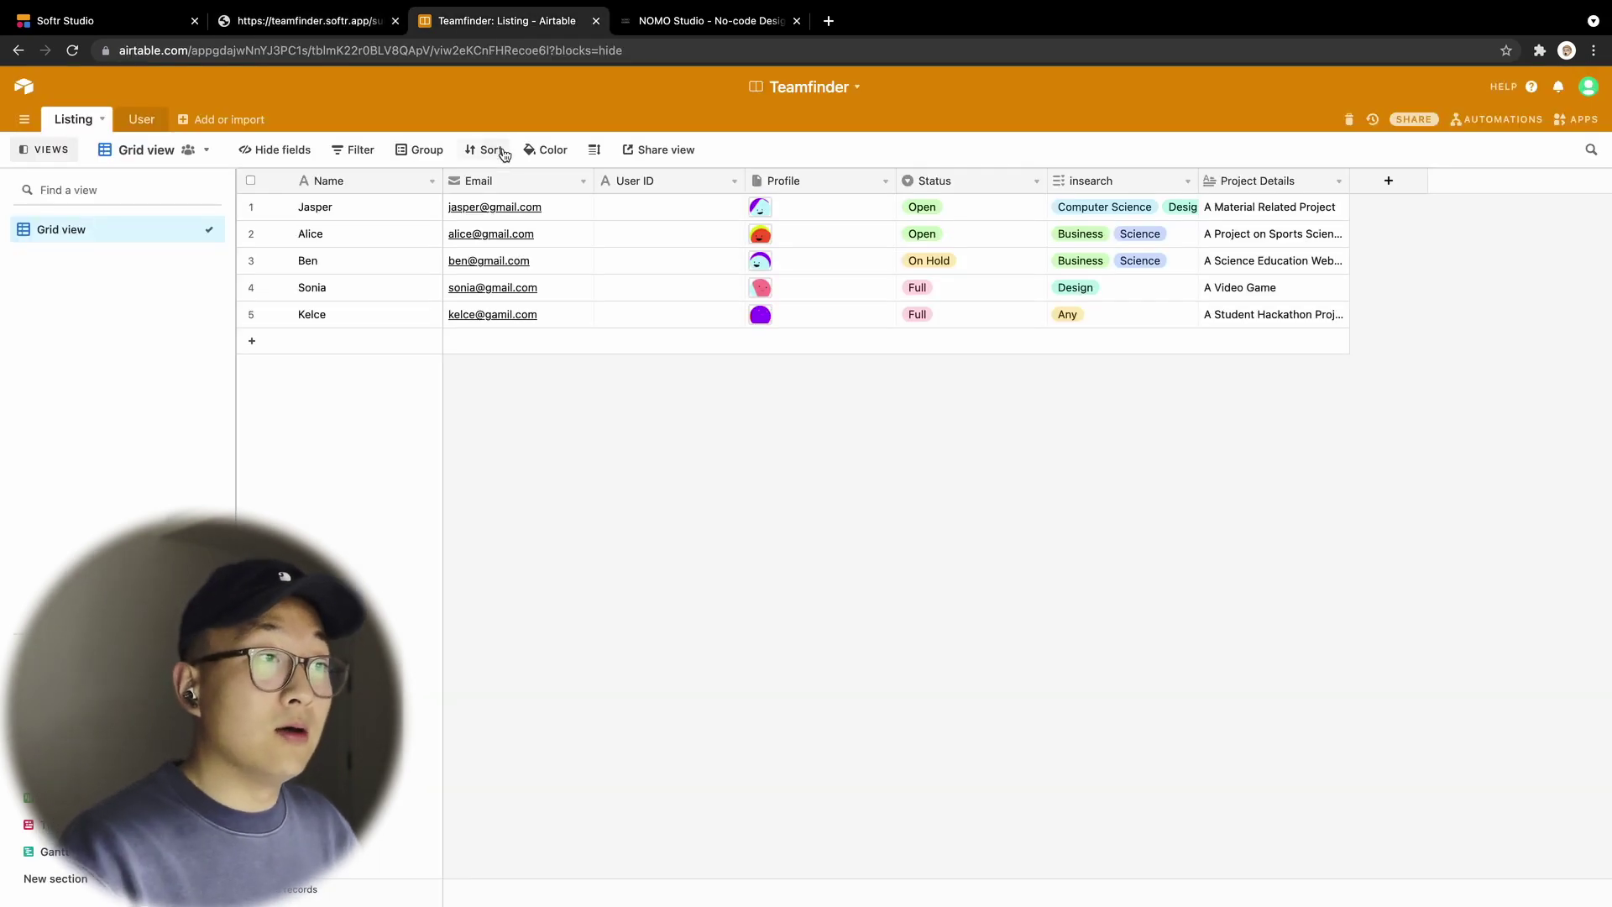
click(511, 173)
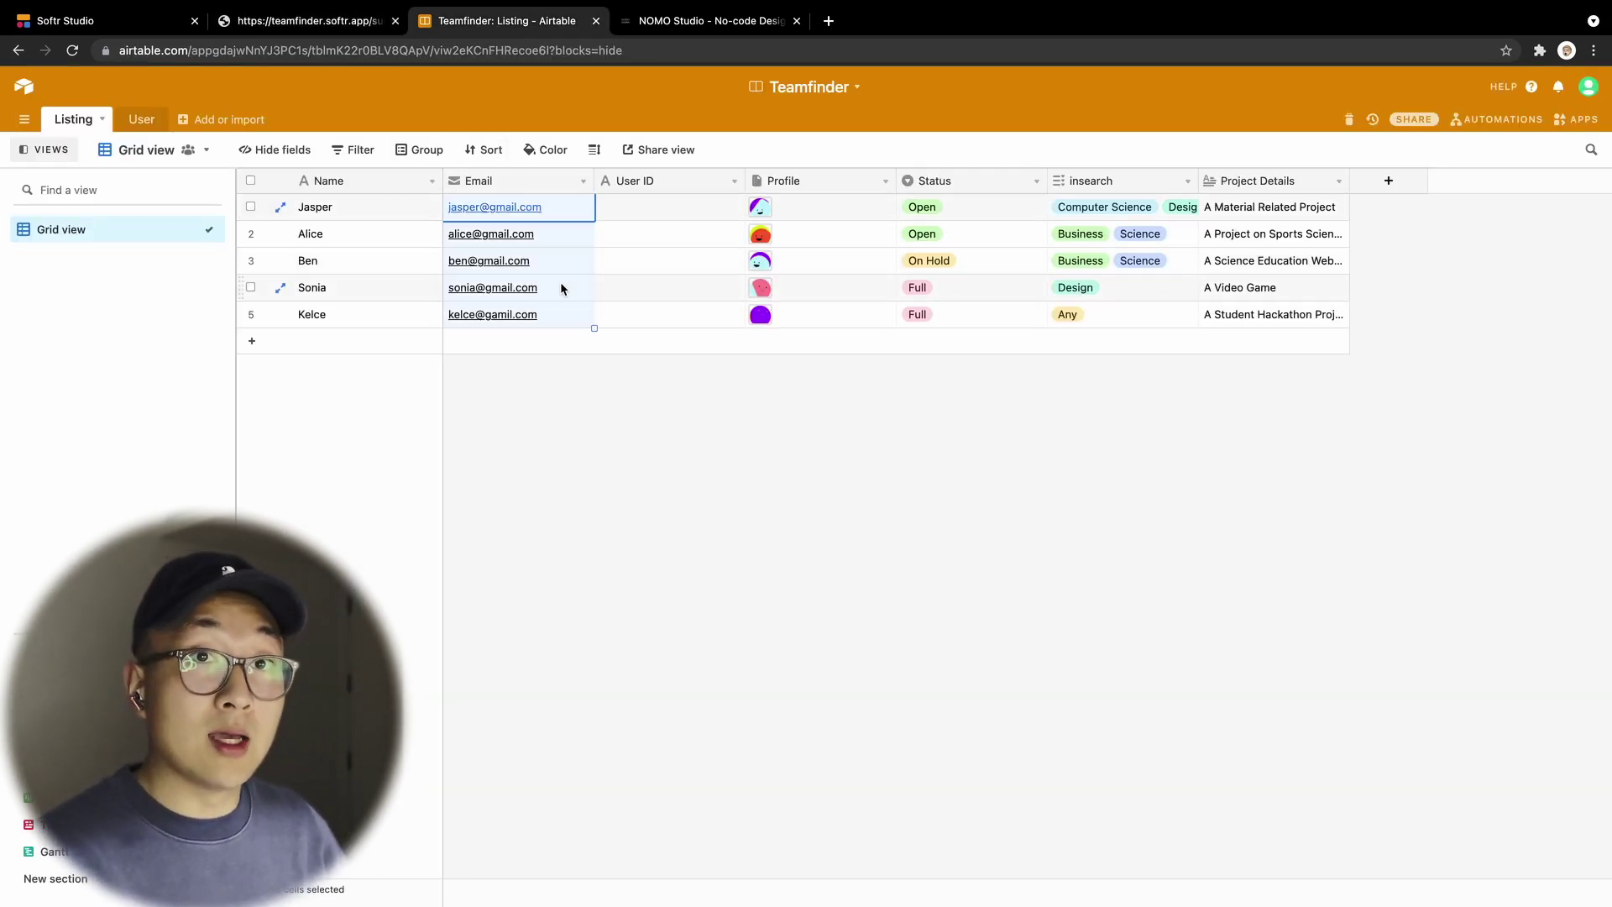
click(334, 22)
click(667, 371)
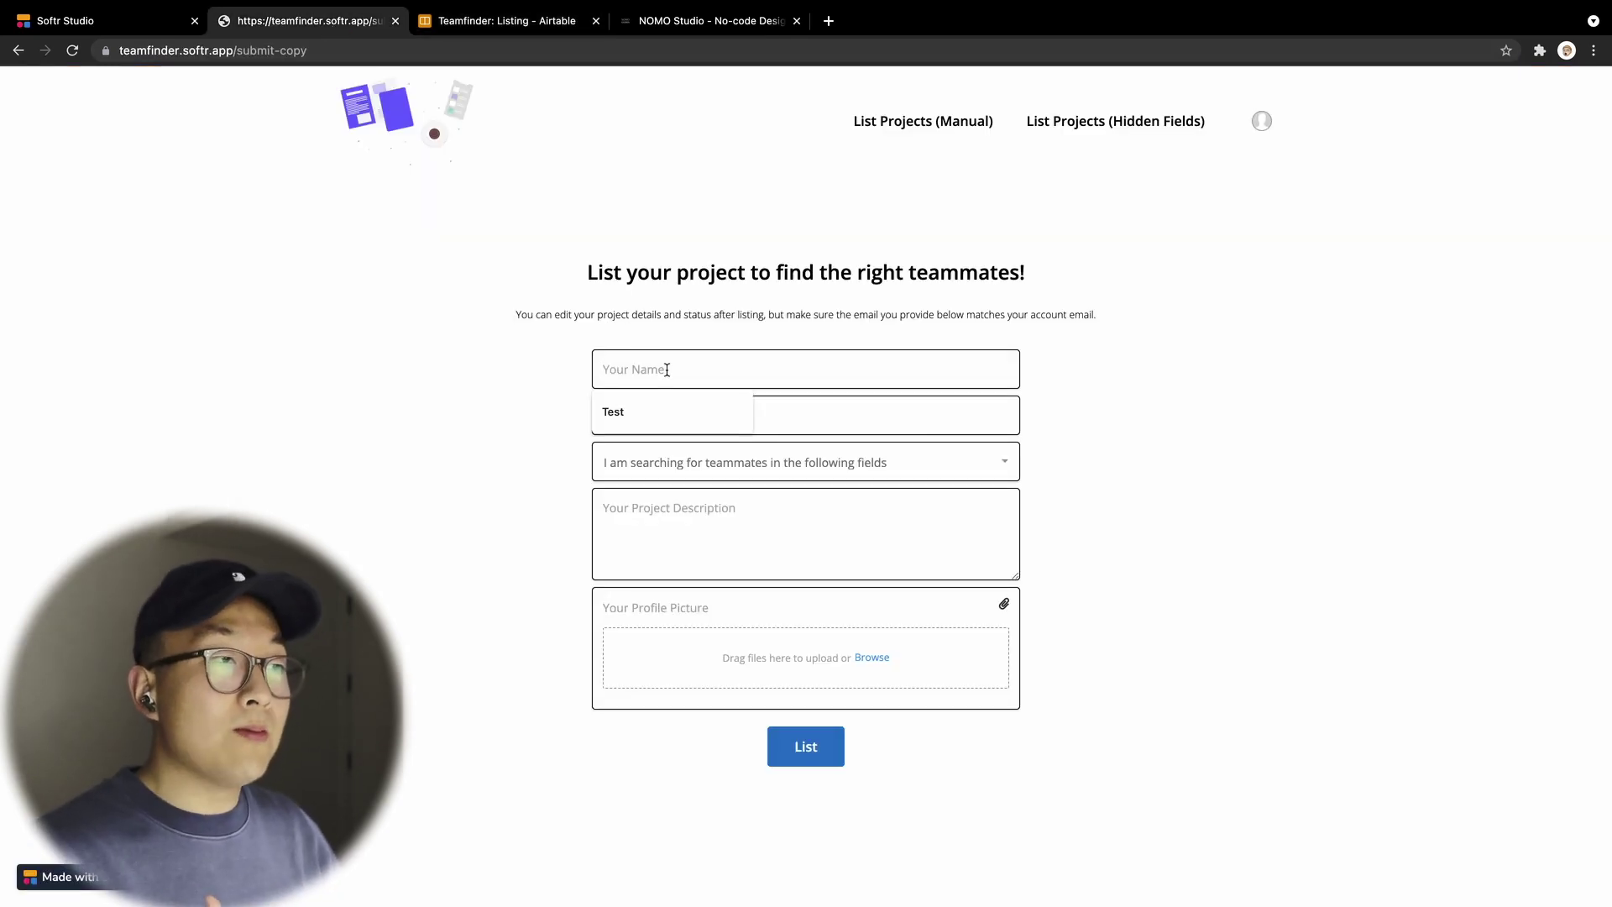
Step: Submit a listing with a test name, a non-matching email and description 'INAPPROPRIATEEEEEEEE'
text(not)
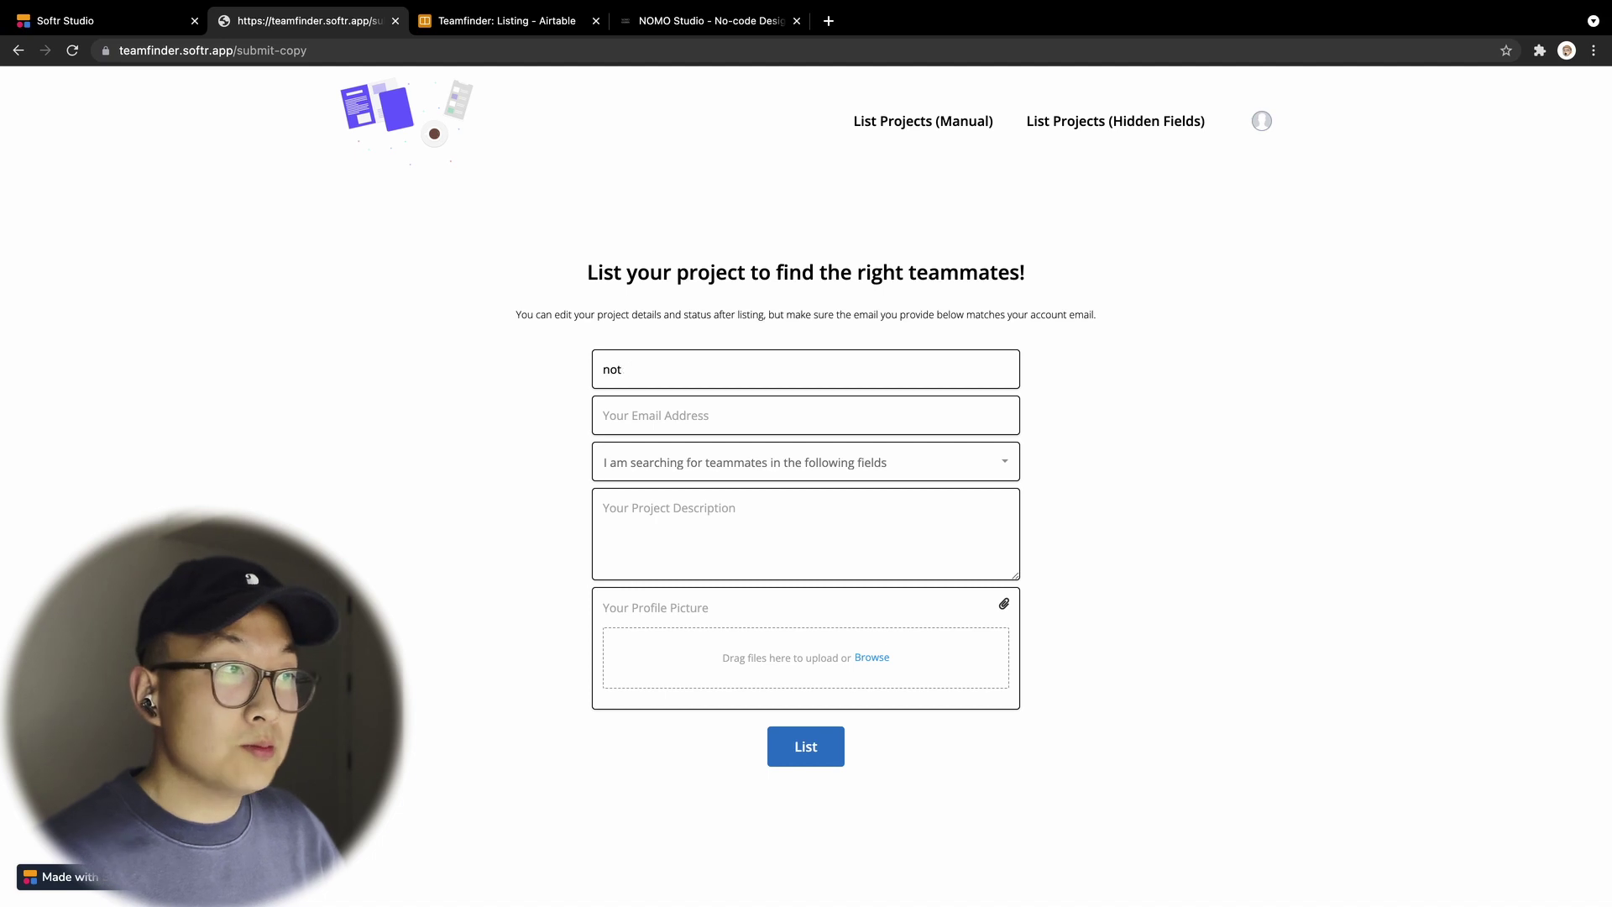
text( torobust)
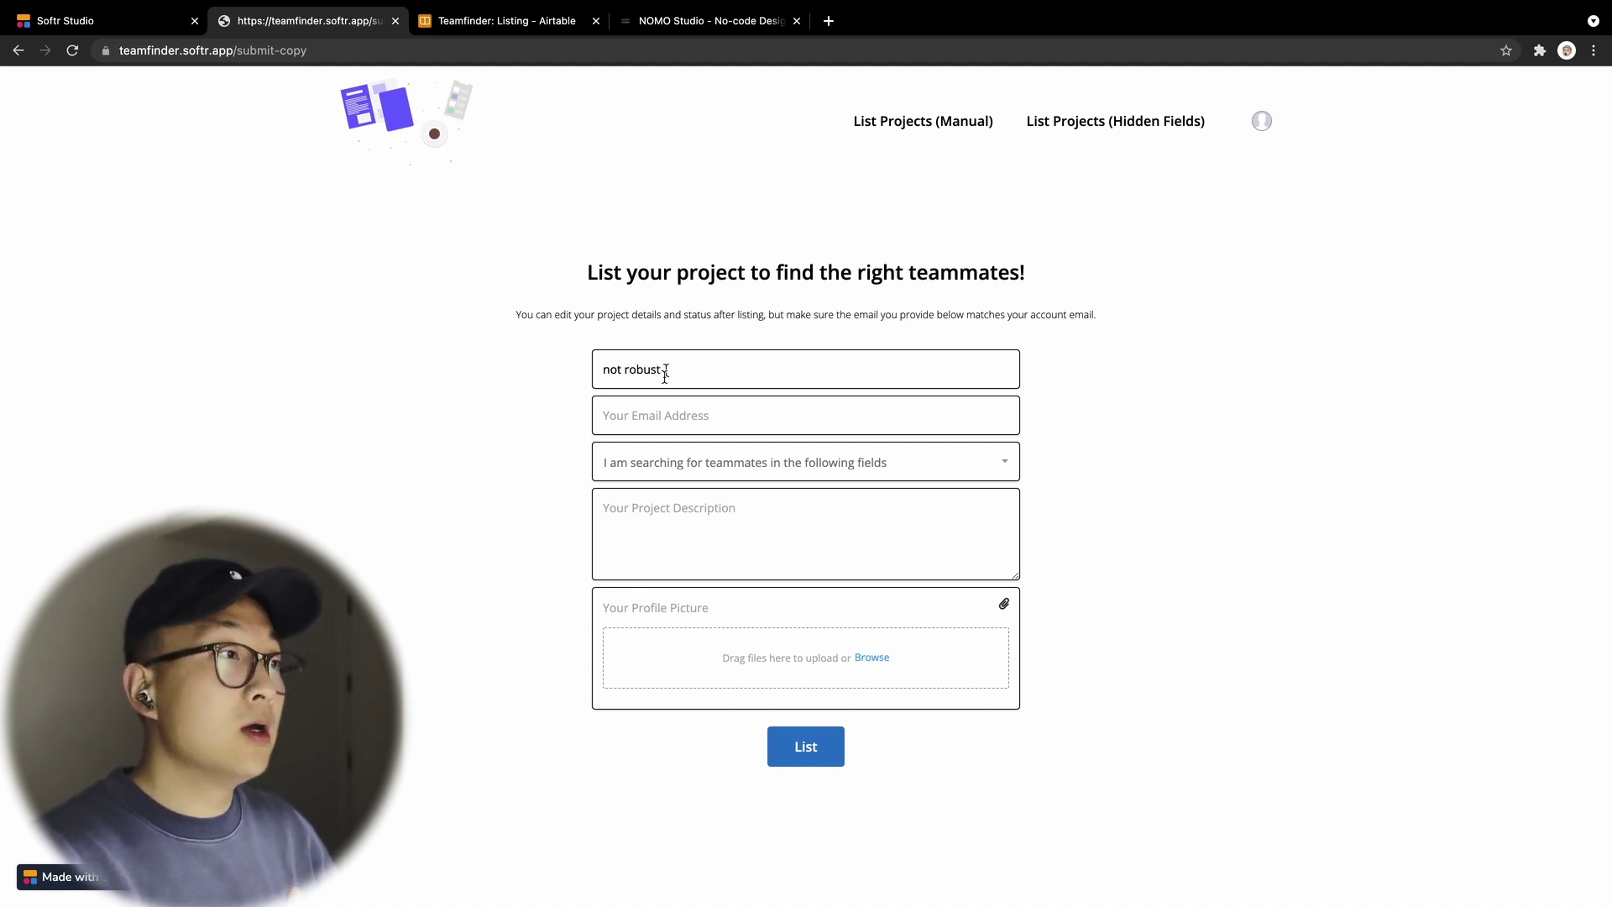
click(664, 411)
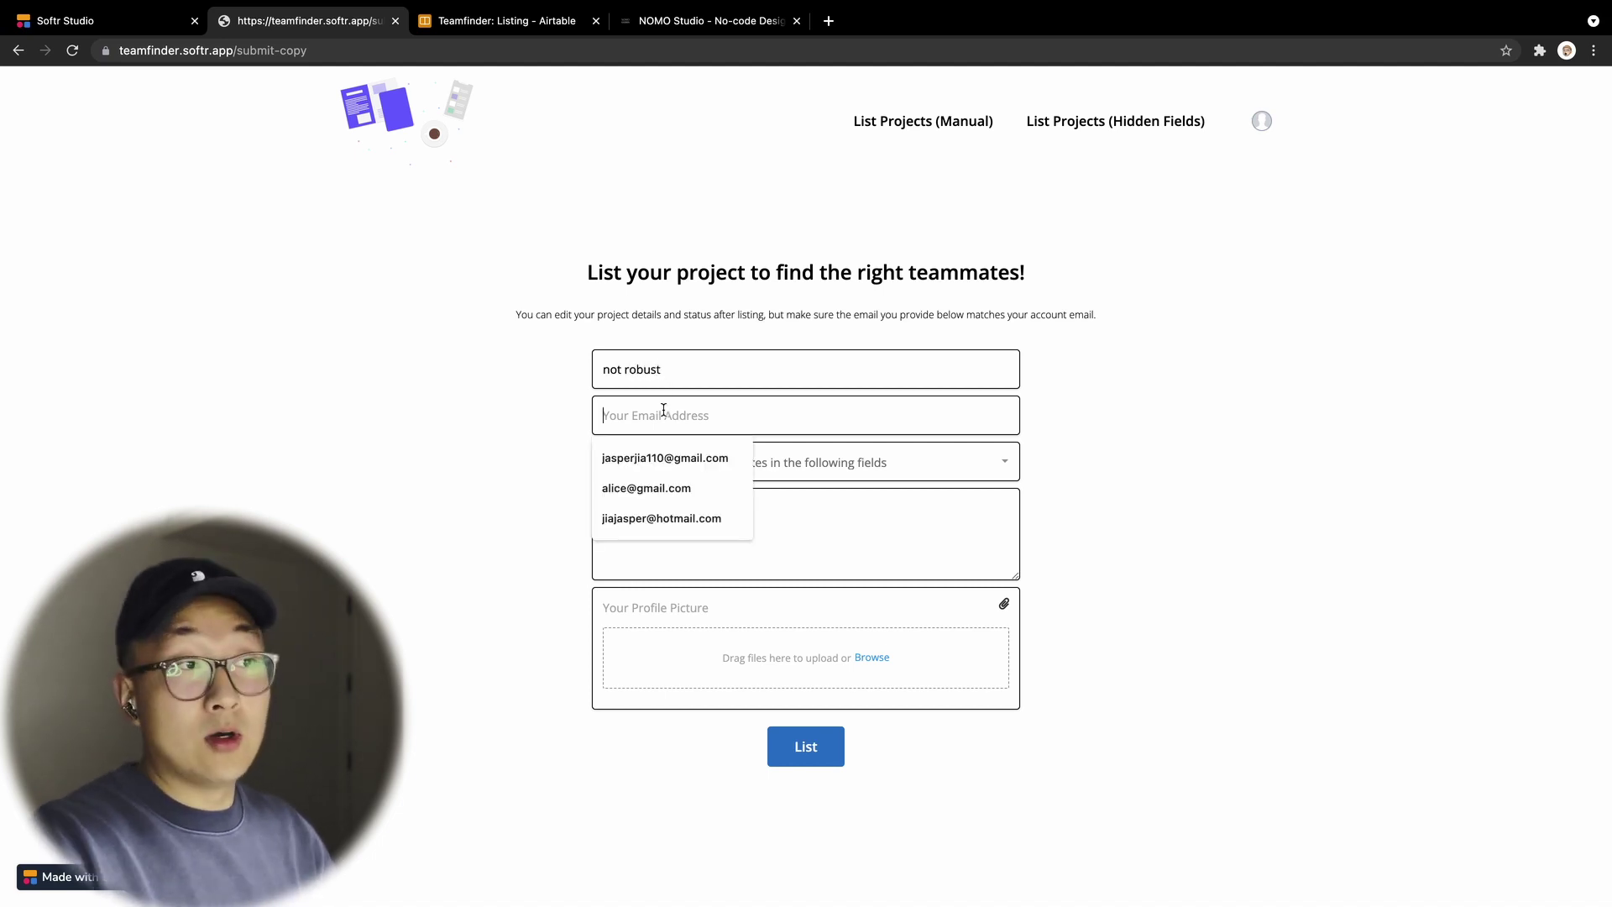
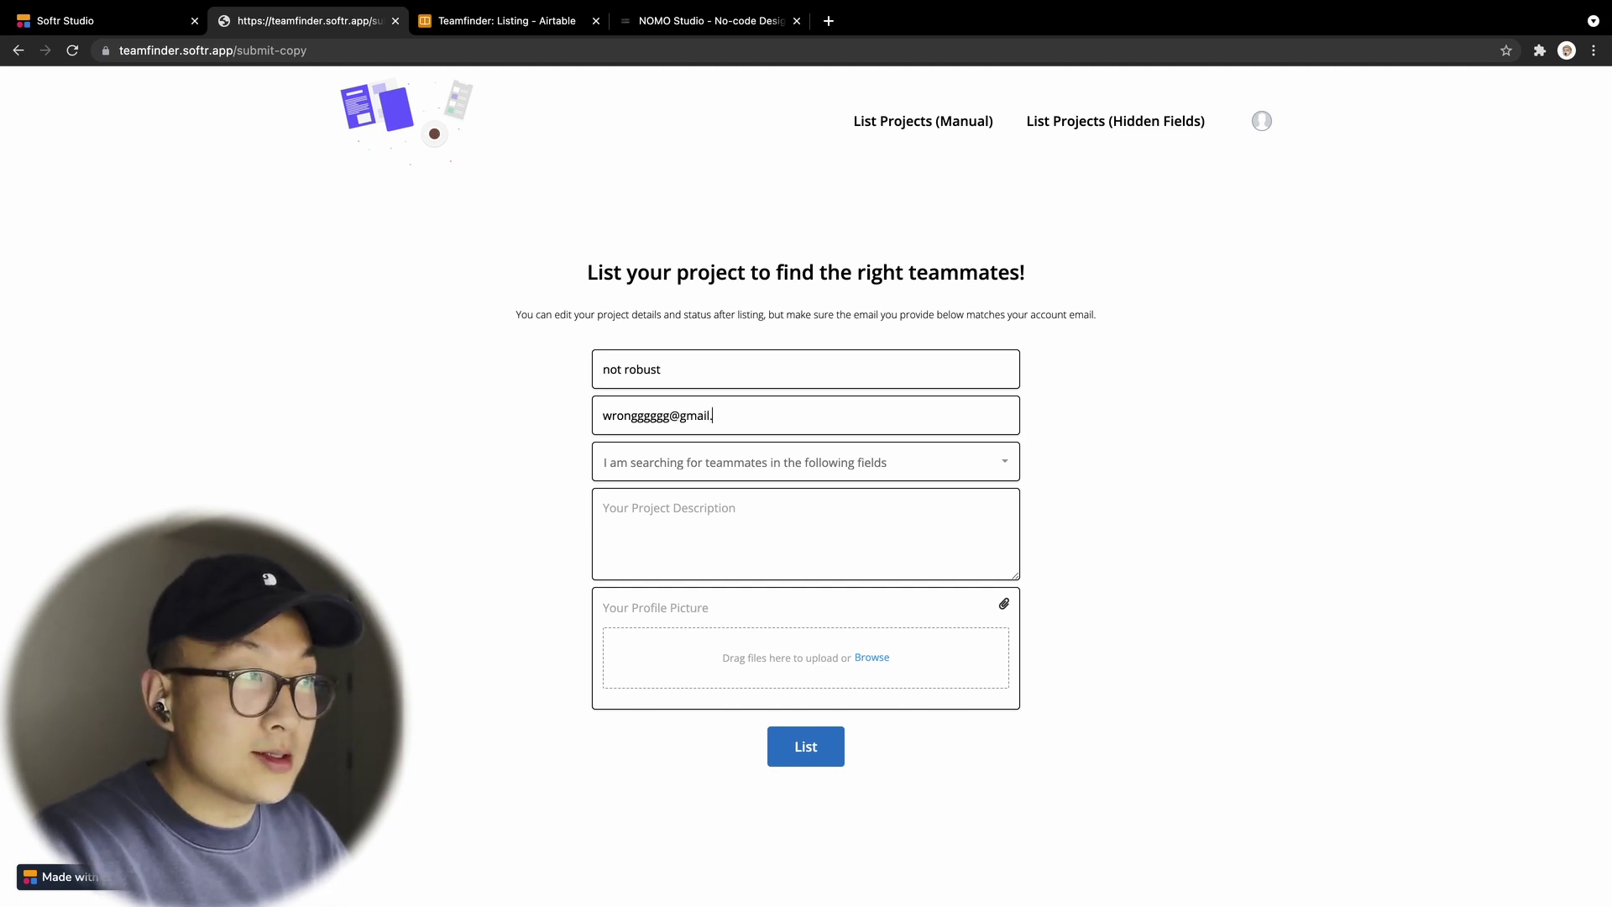
click(656, 502)
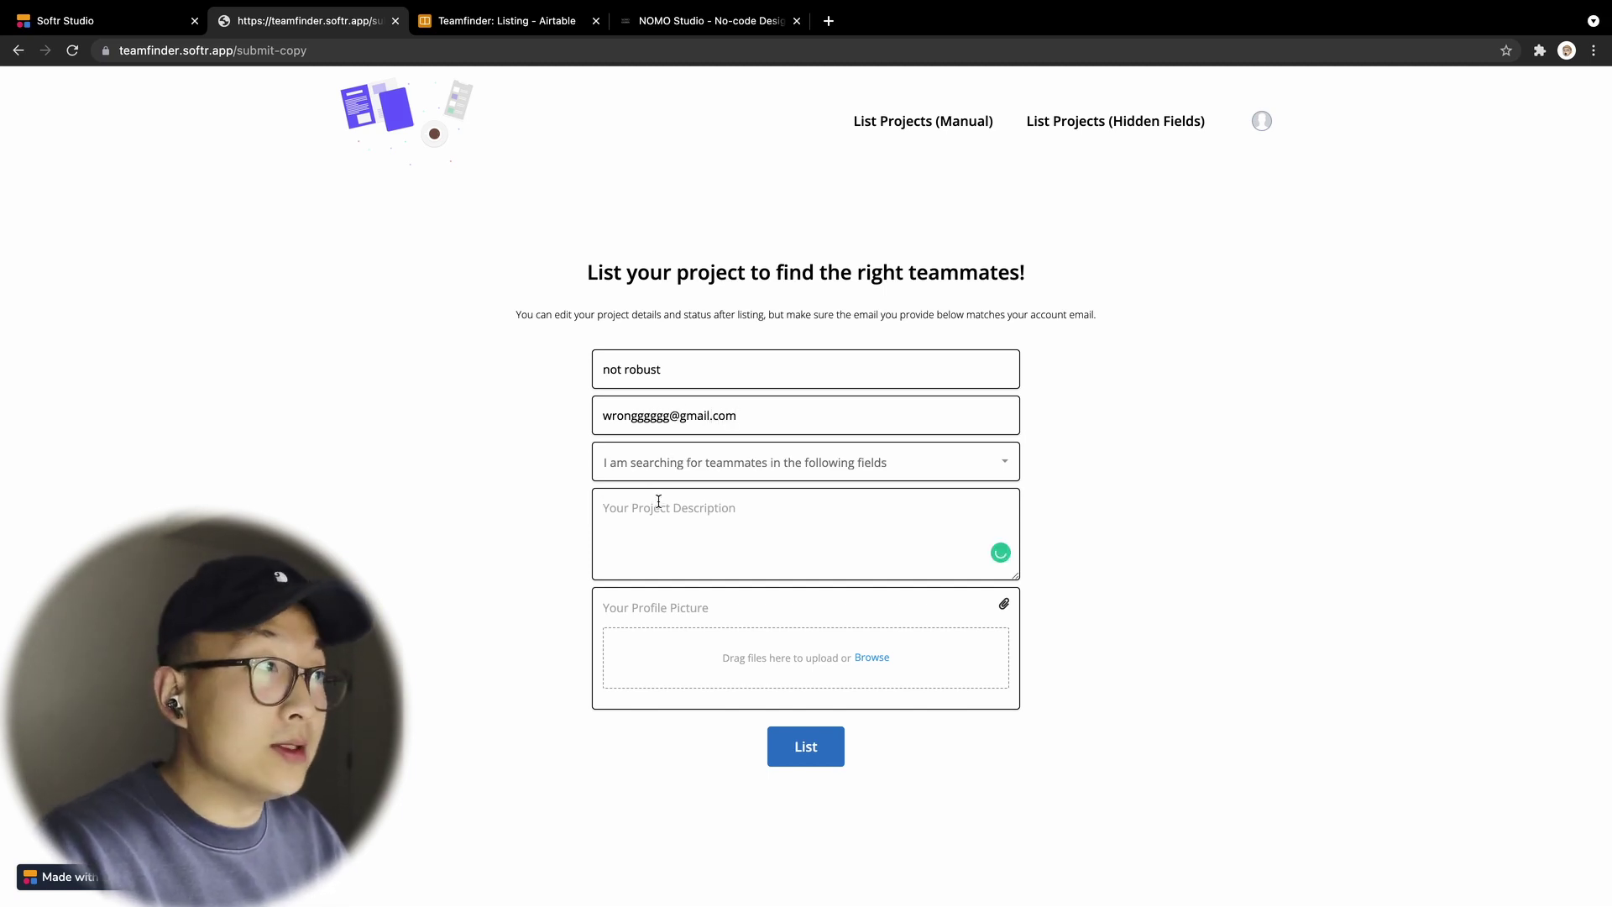
text(INAPP)
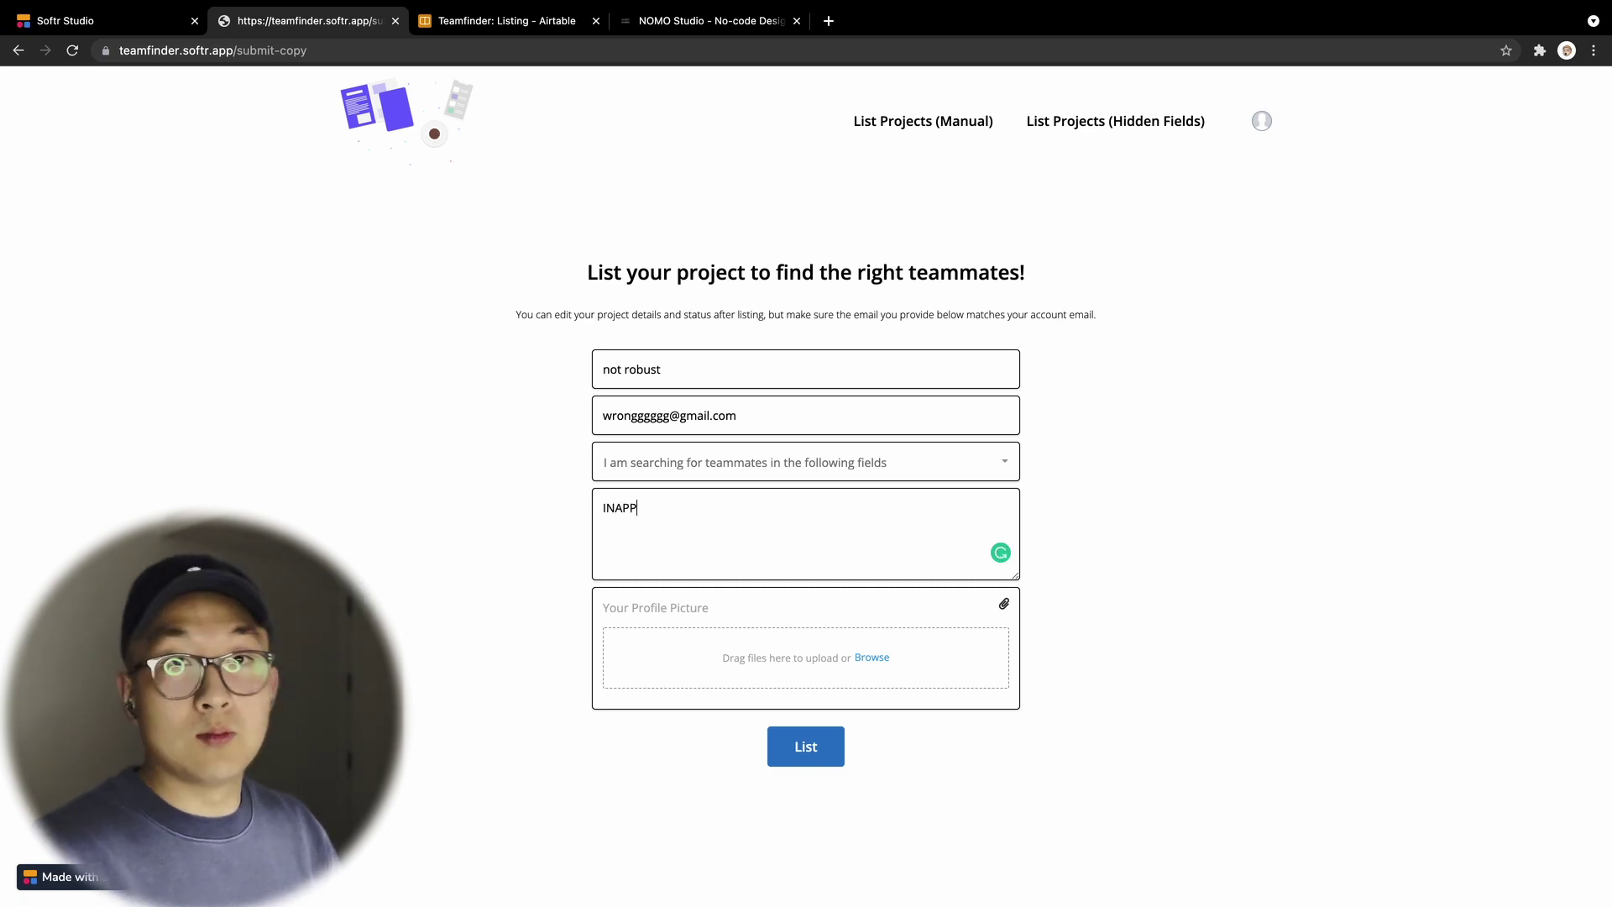
text(ROPRIAT)
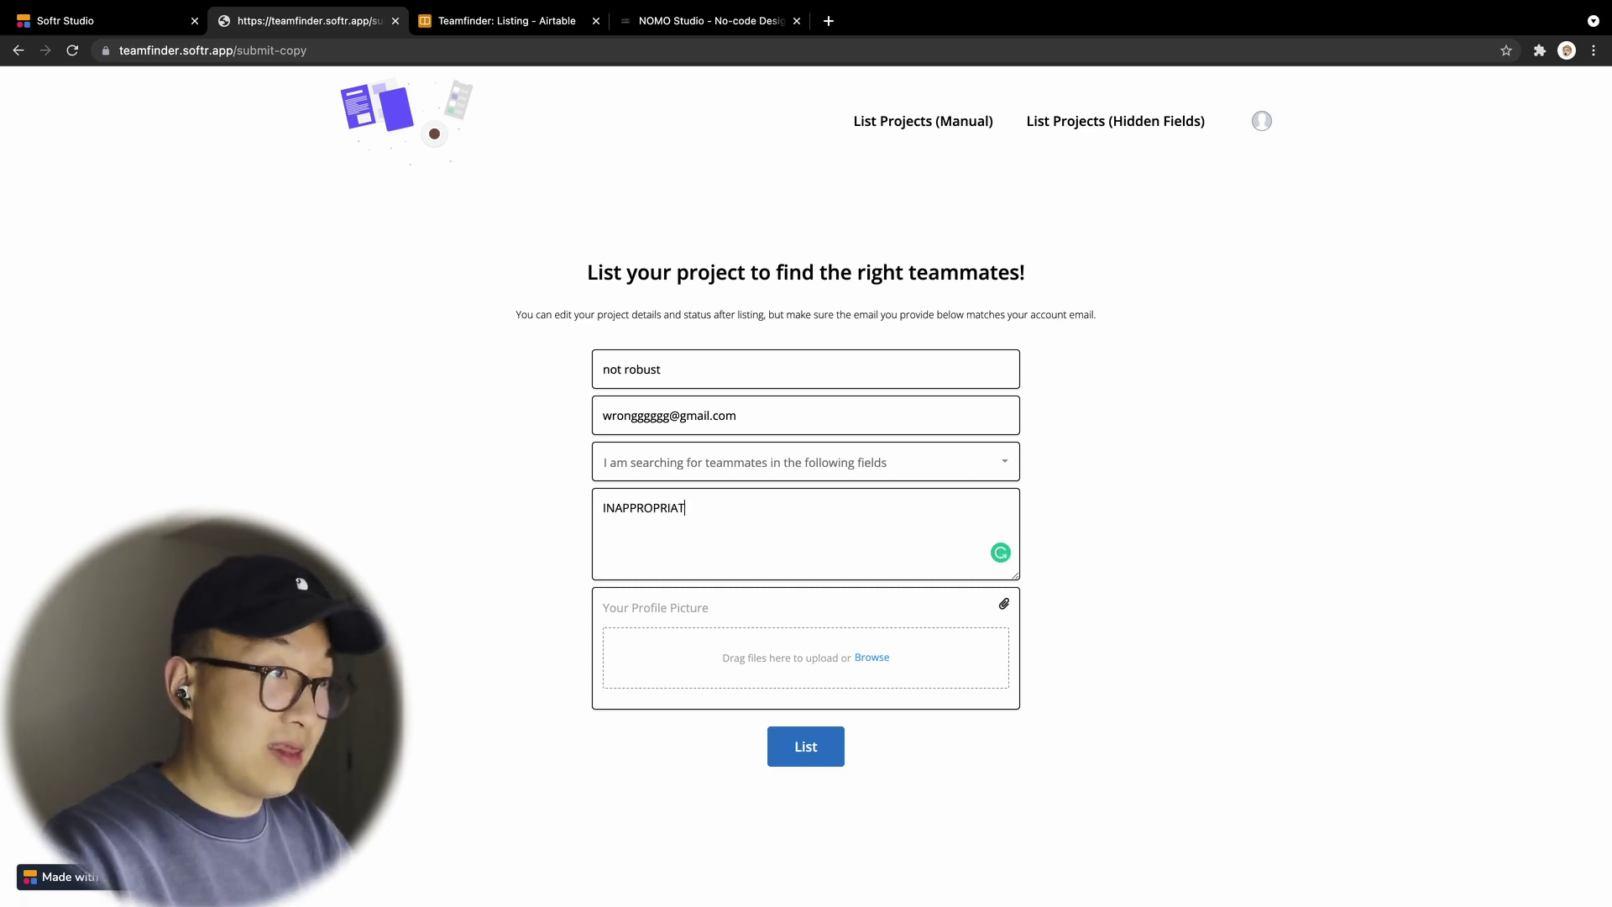
text(EEEEEEEE)
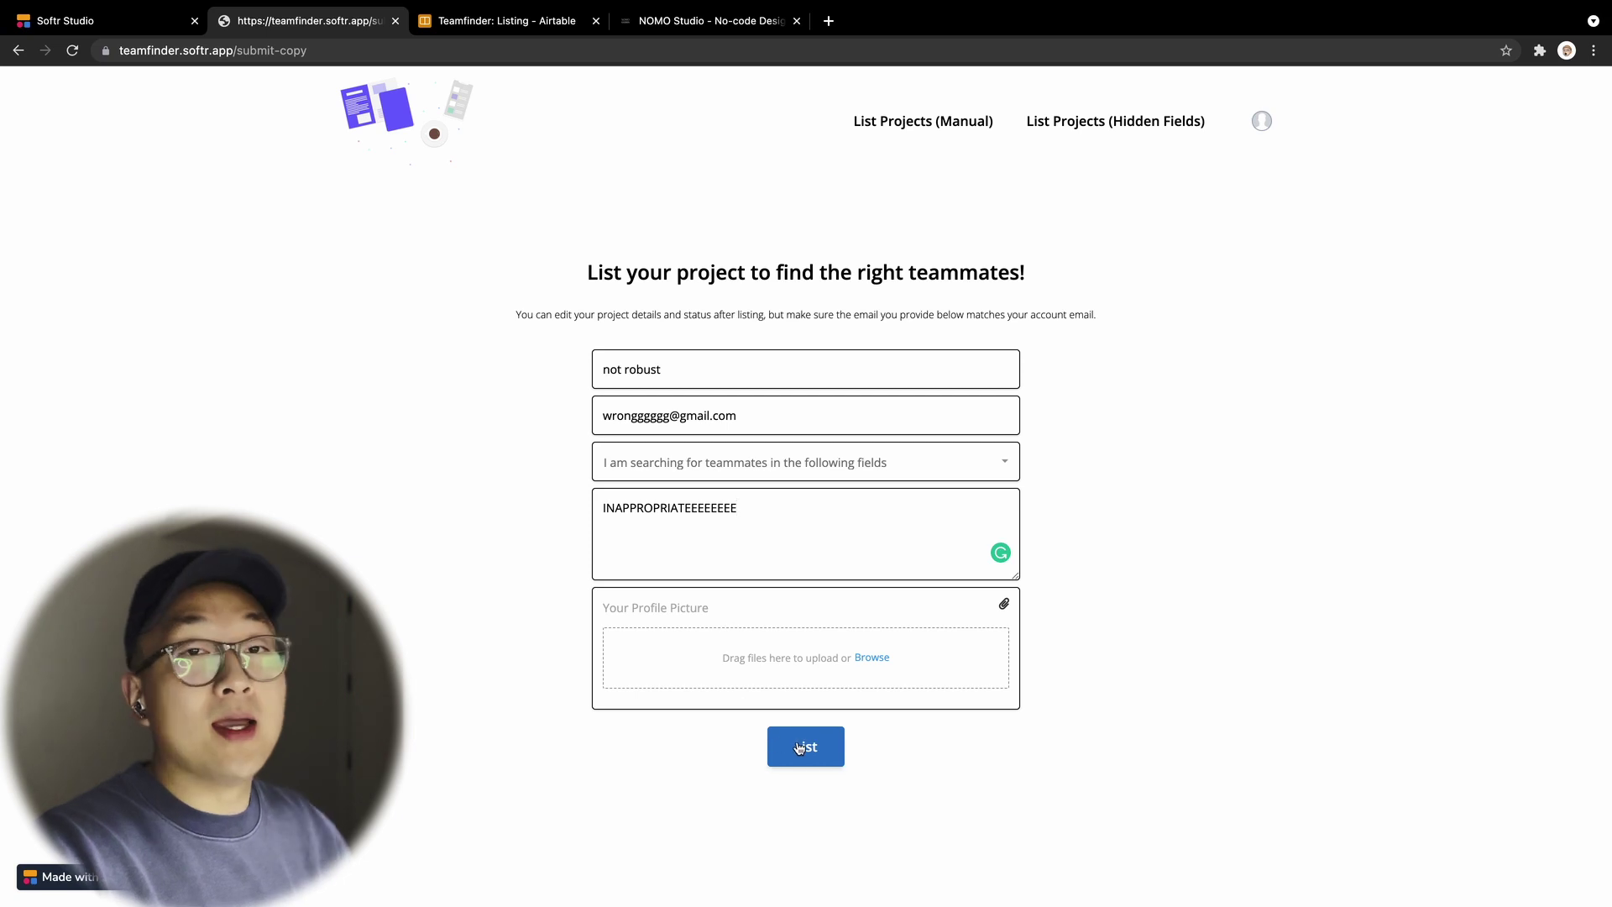
click(799, 748)
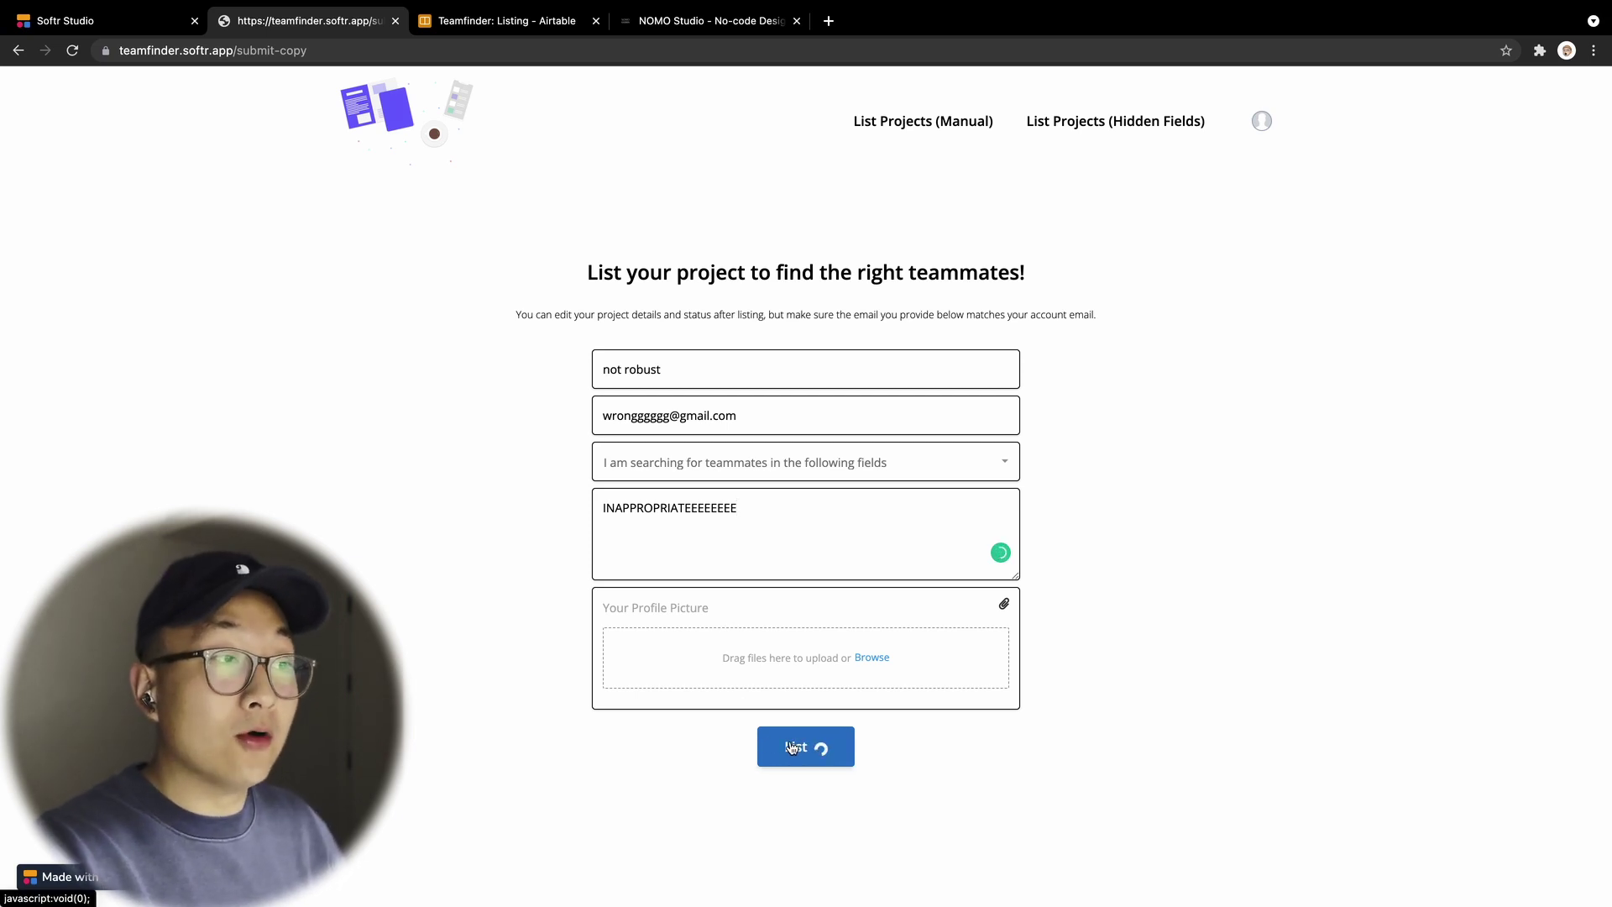
Step: Inspect the new sixth Listing row's Project Details in Airtable, then go back to the Teamfinder site
click(531, 31)
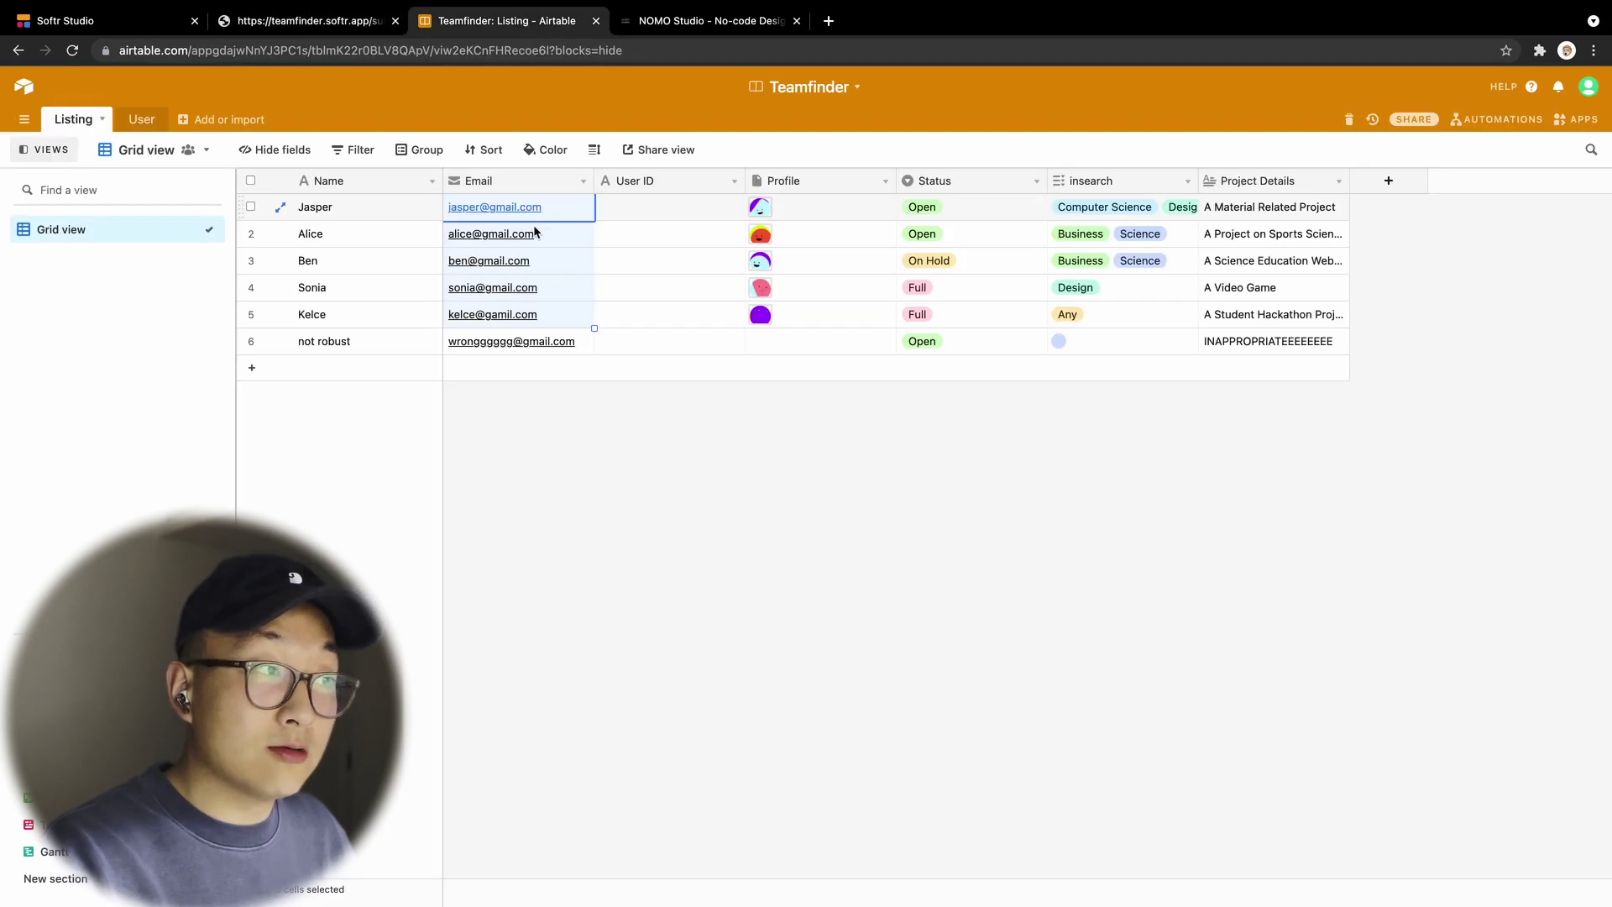
click(1276, 347)
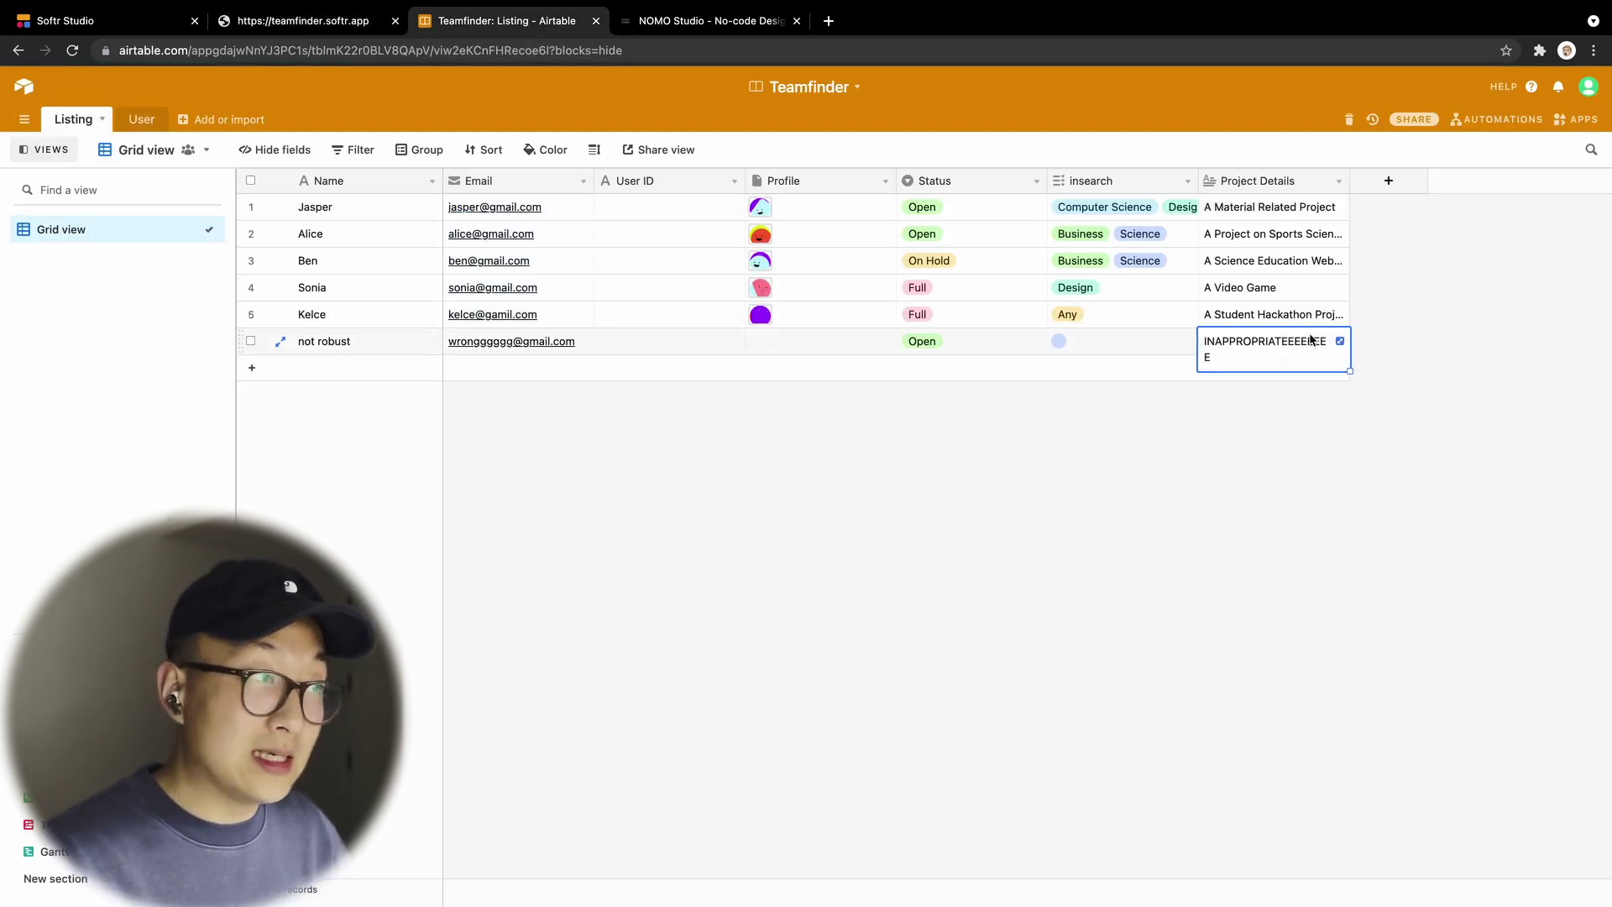
click(1073, 413)
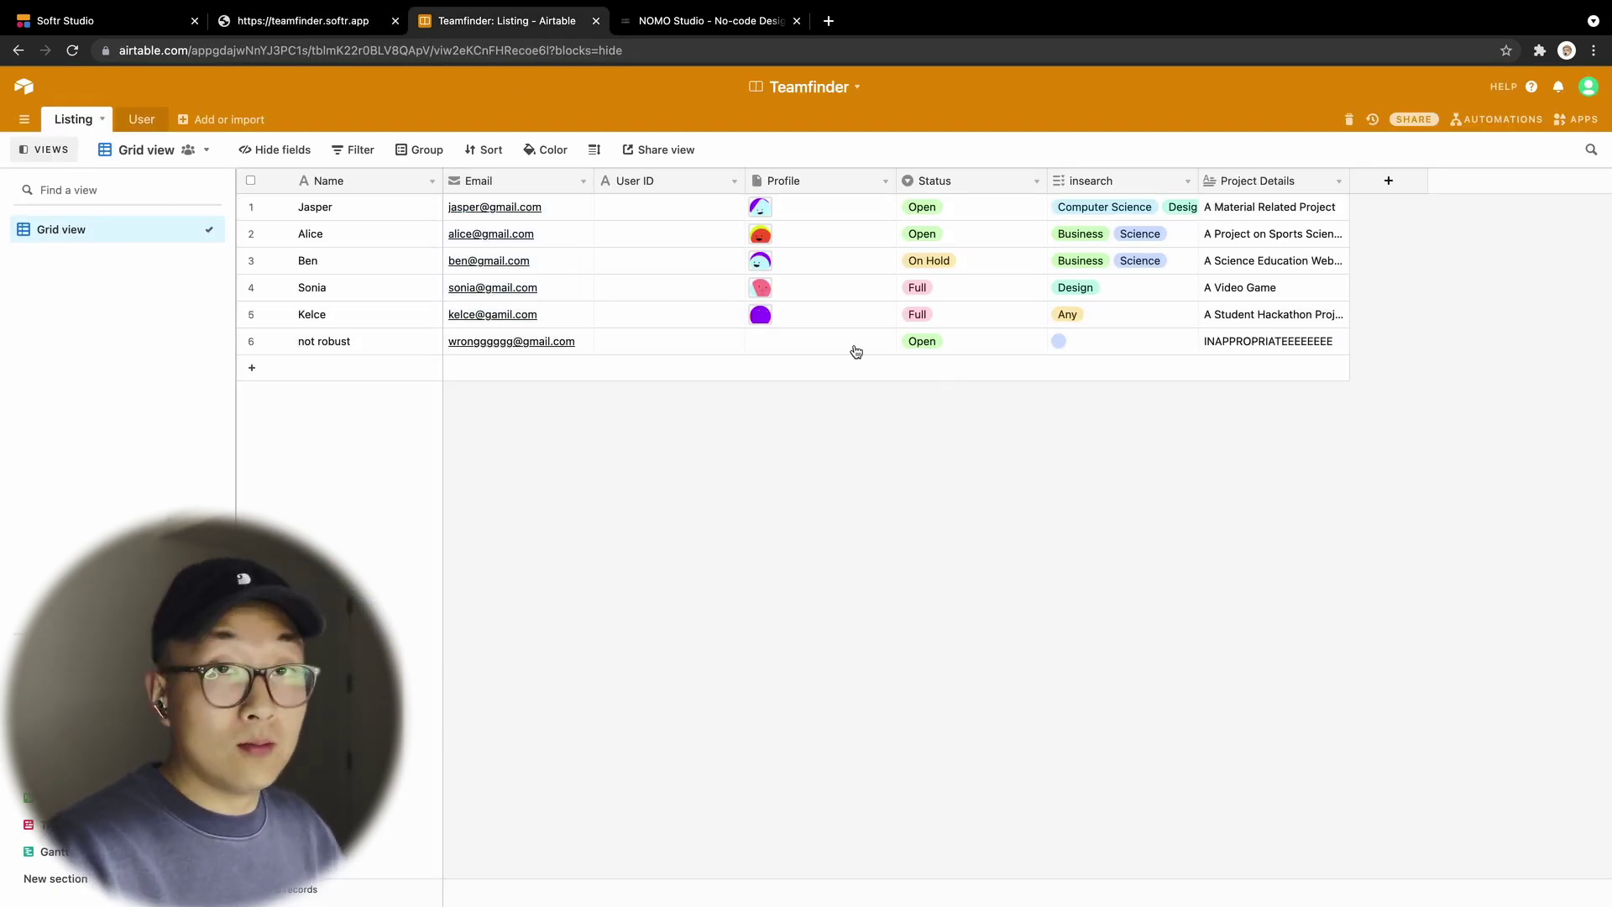
click(333, 25)
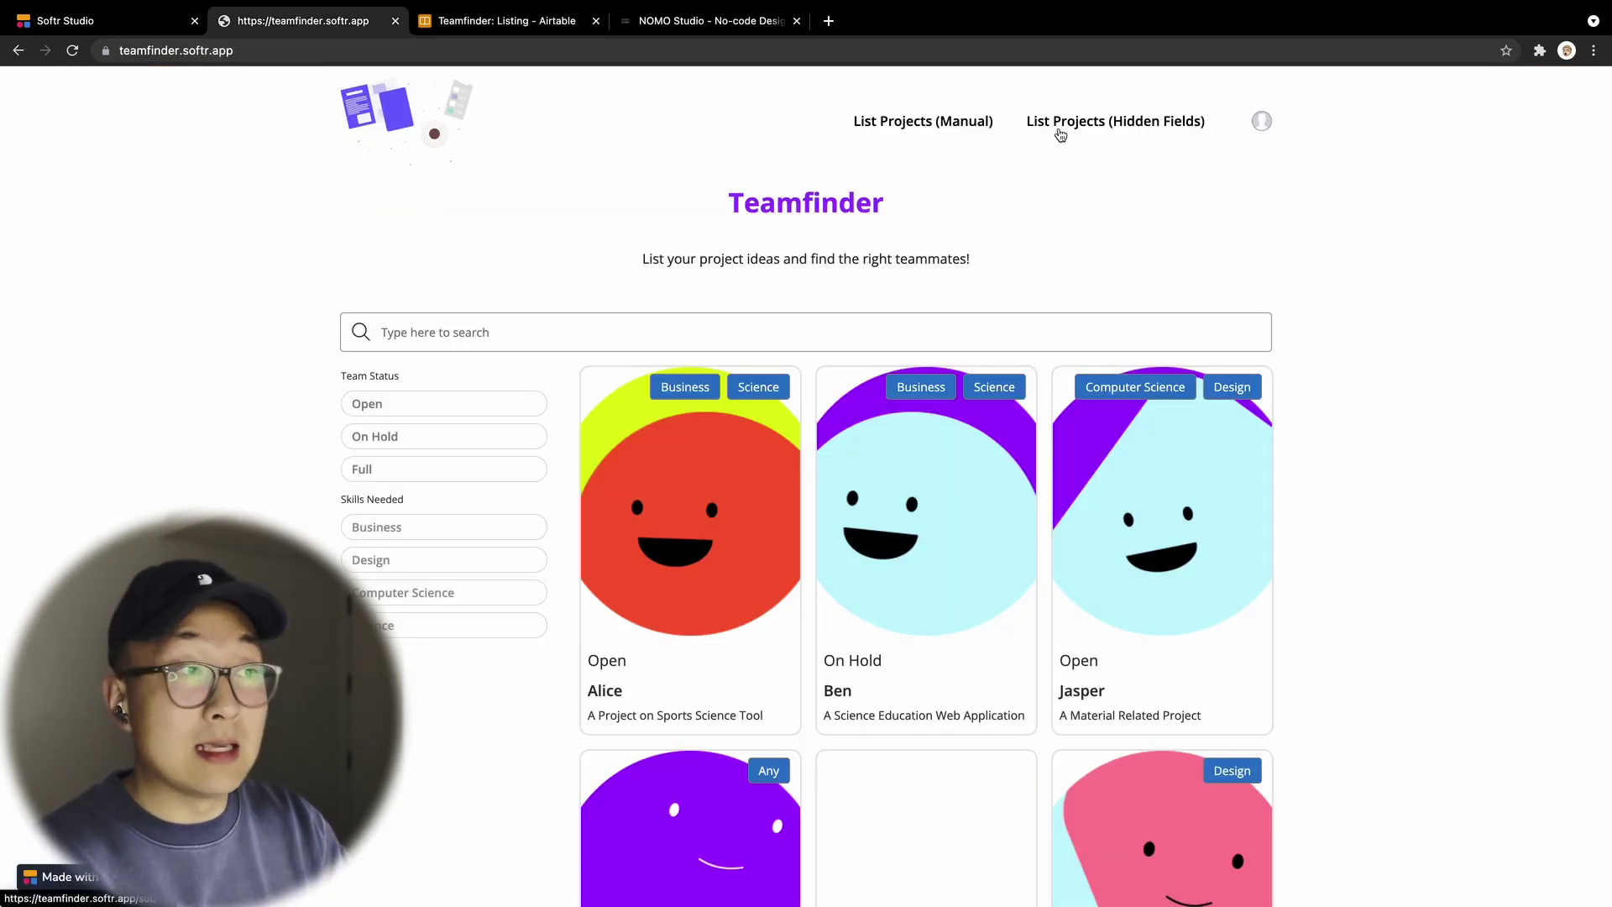
Step: Bring up the hidden-fields submit page's form settings in the Softr Studio editor
click(1056, 133)
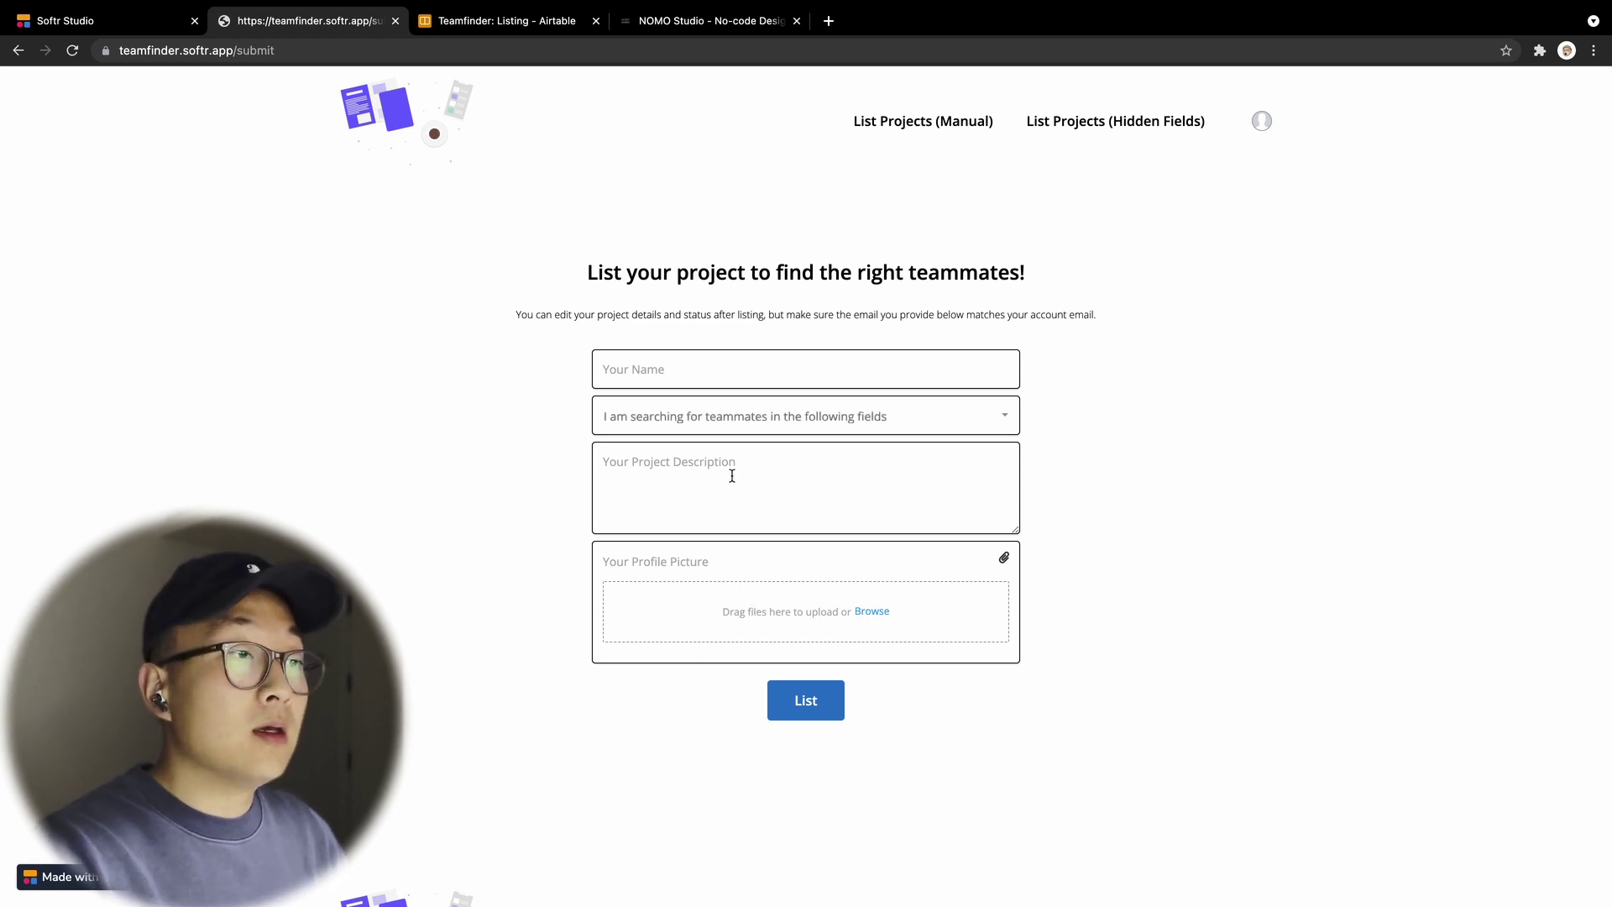
click(109, 23)
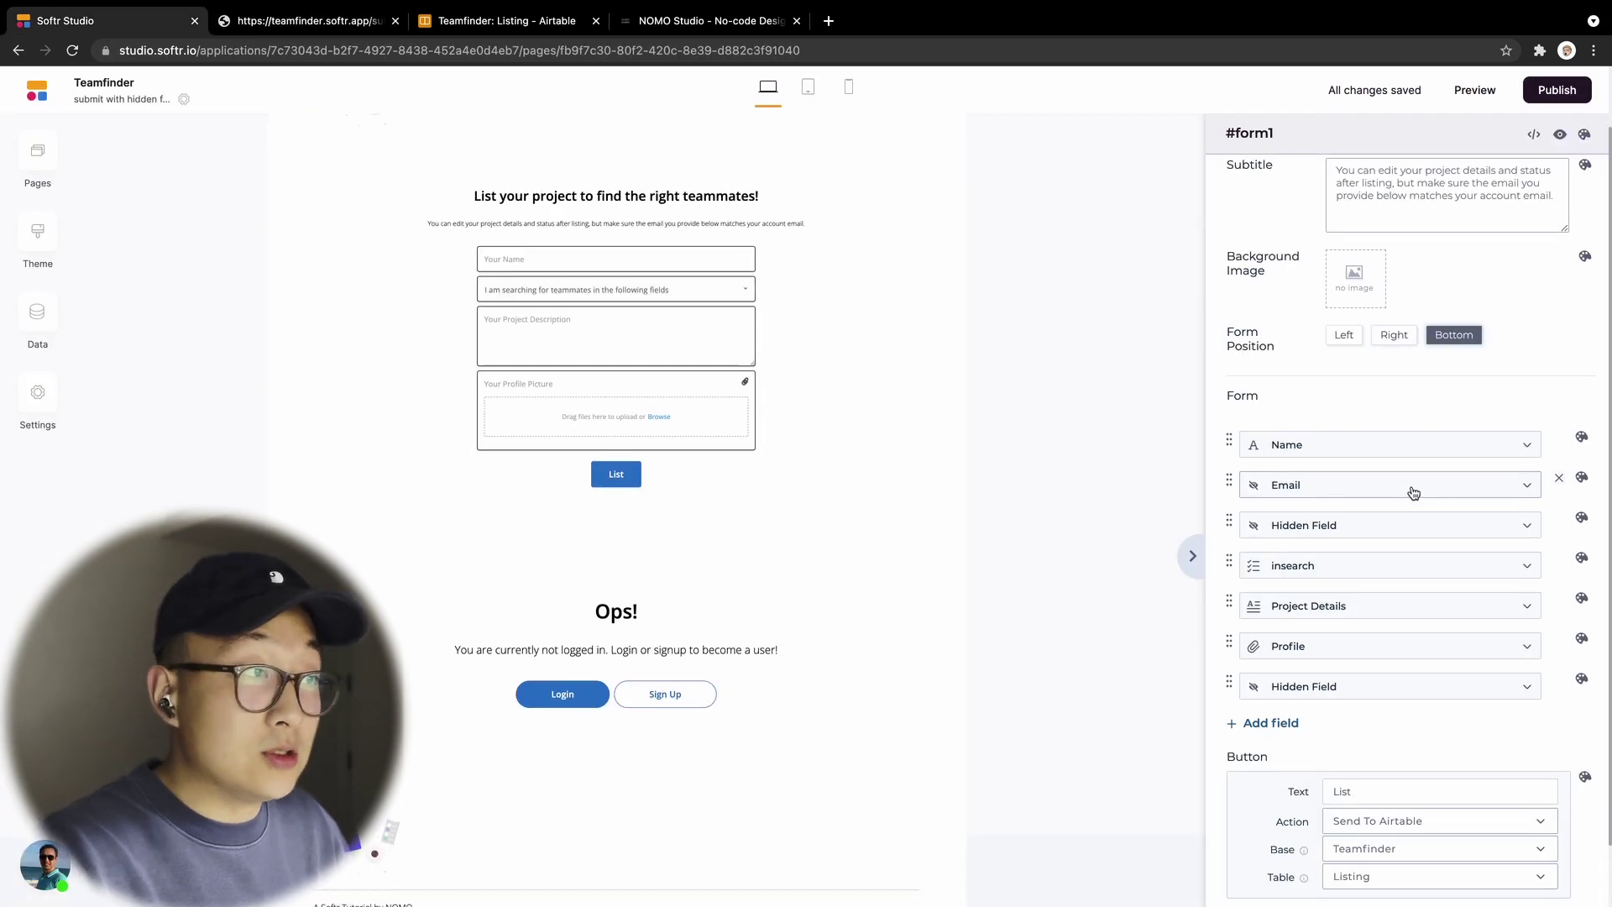
Step: Expand the hidden Email and User ID field settings, then bring up the Airtable Listing table
click(1414, 493)
click(1388, 622)
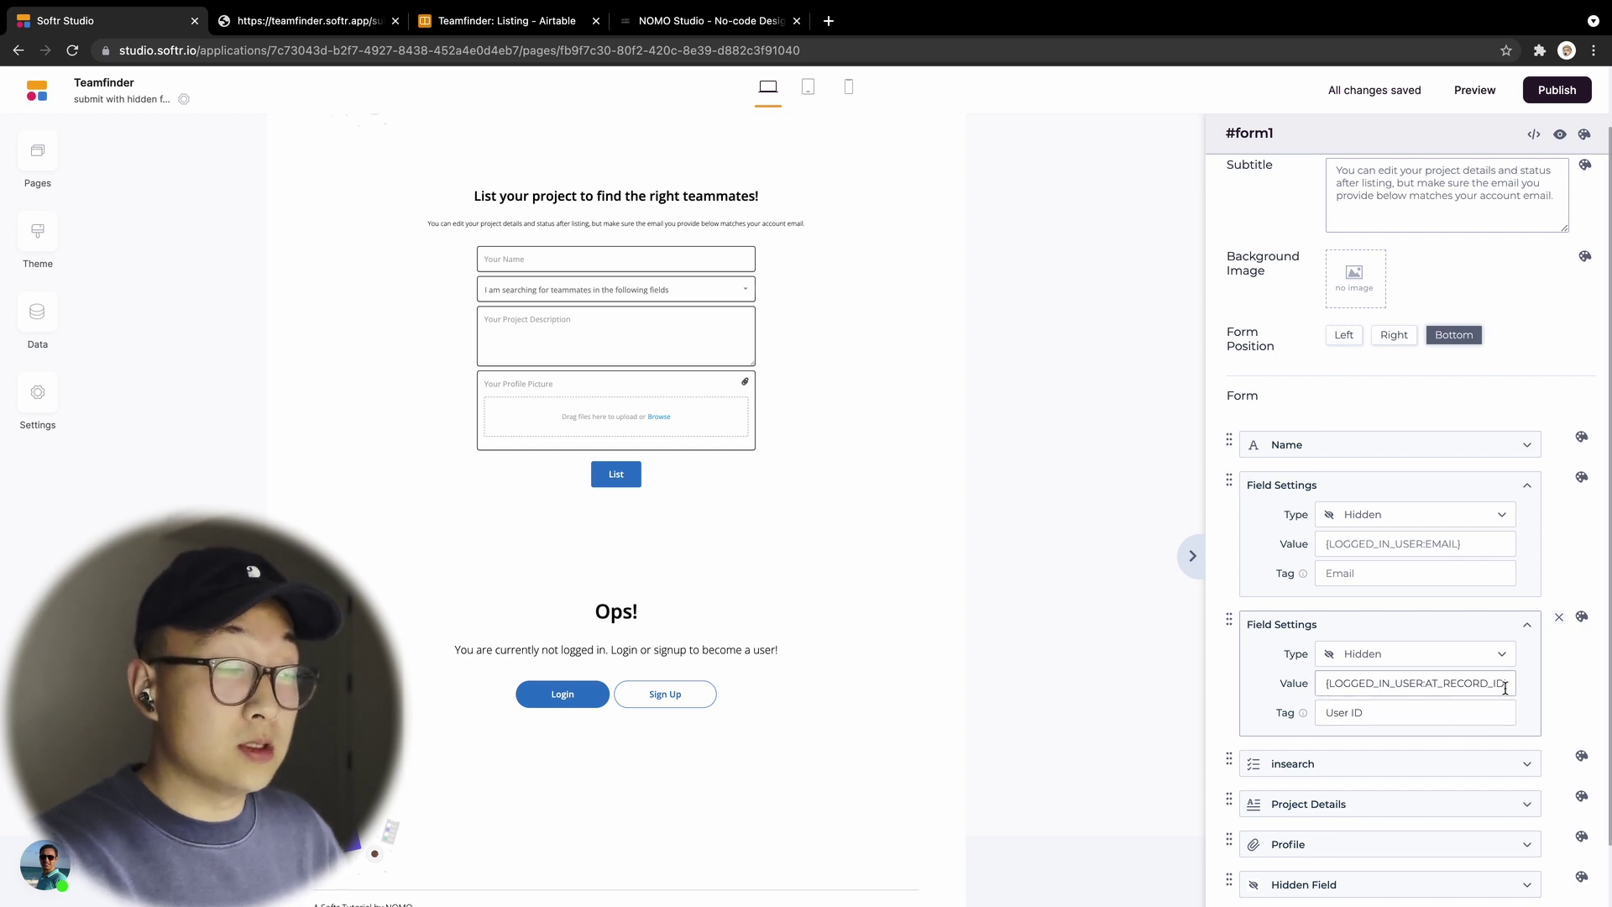
scroll(1506, 690, down, 1)
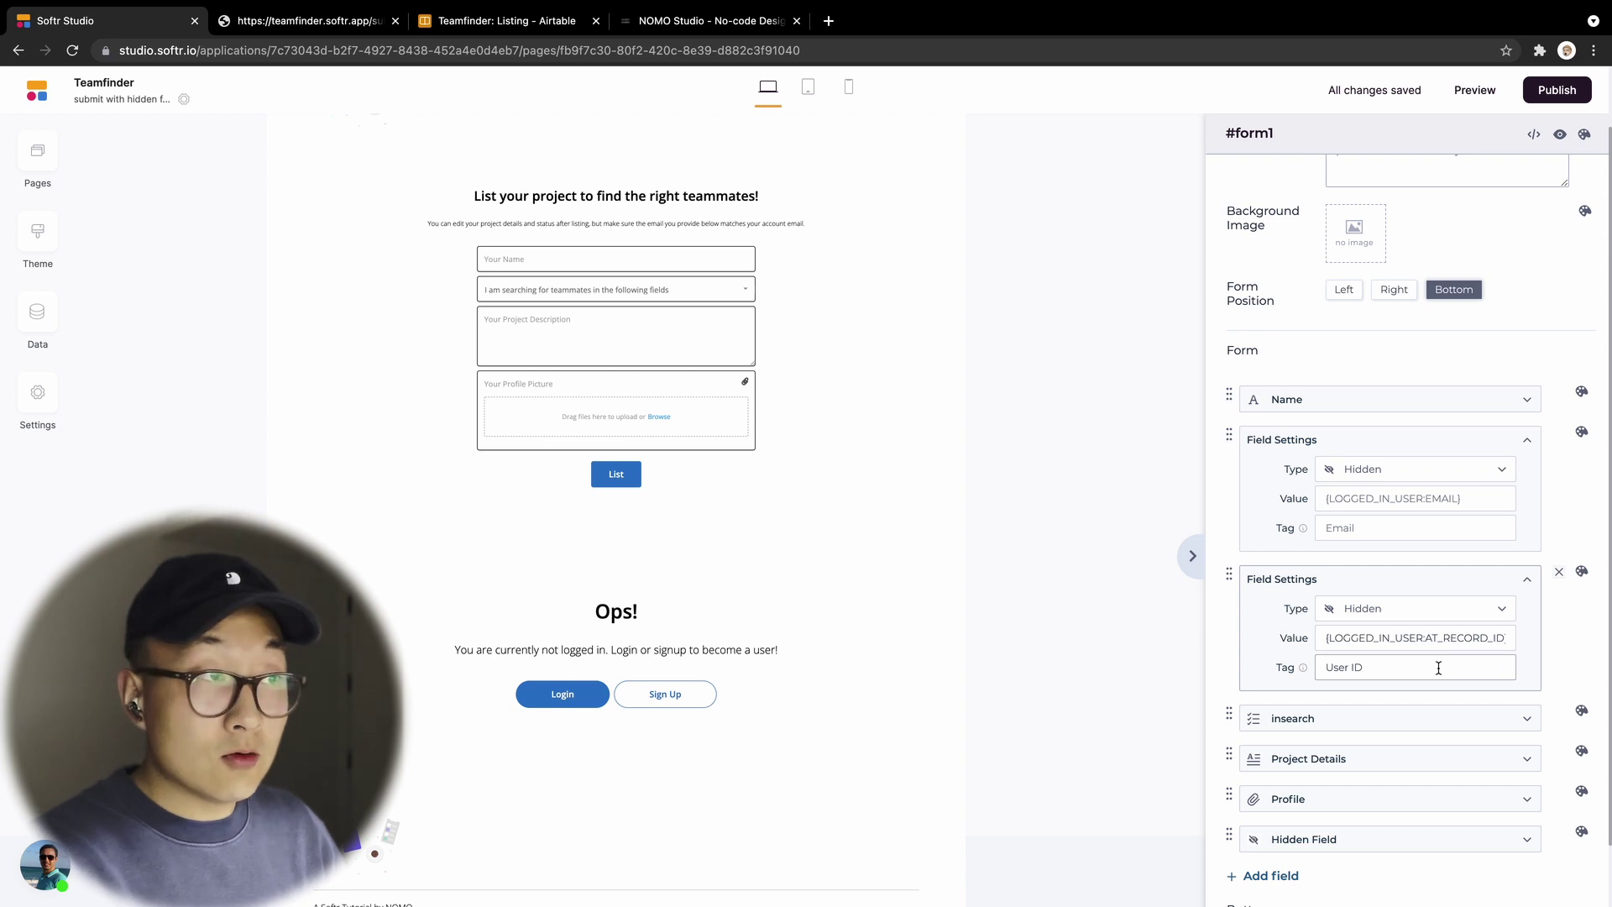
click(495, 20)
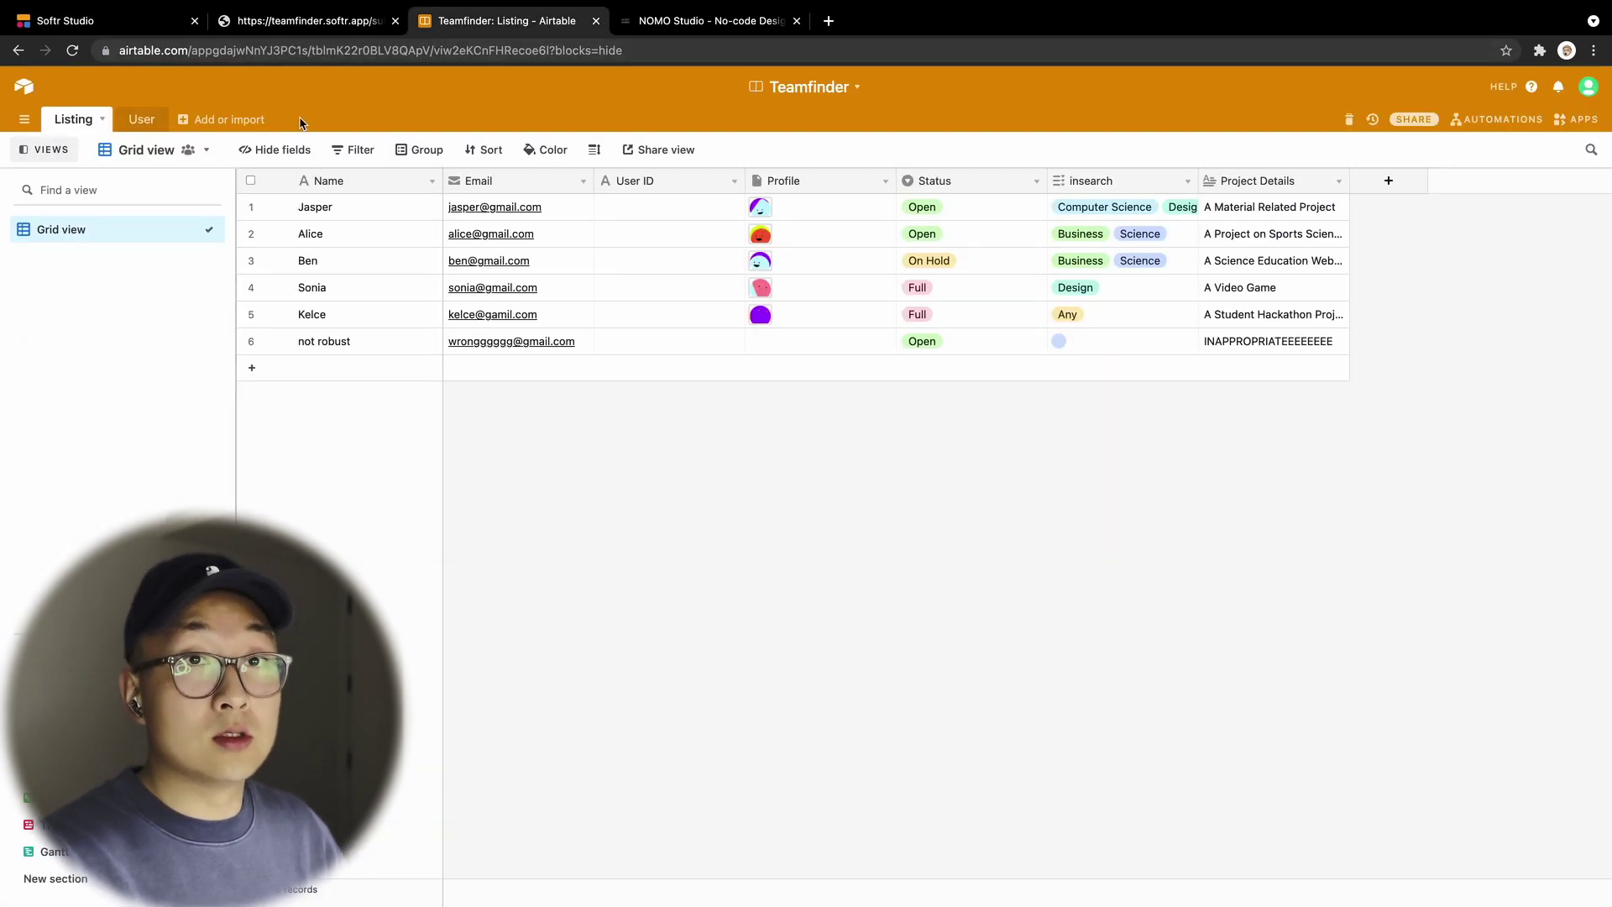
Step: Check the user's record ID in Airtable's User table, then return to the Softr form editor
click(136, 121)
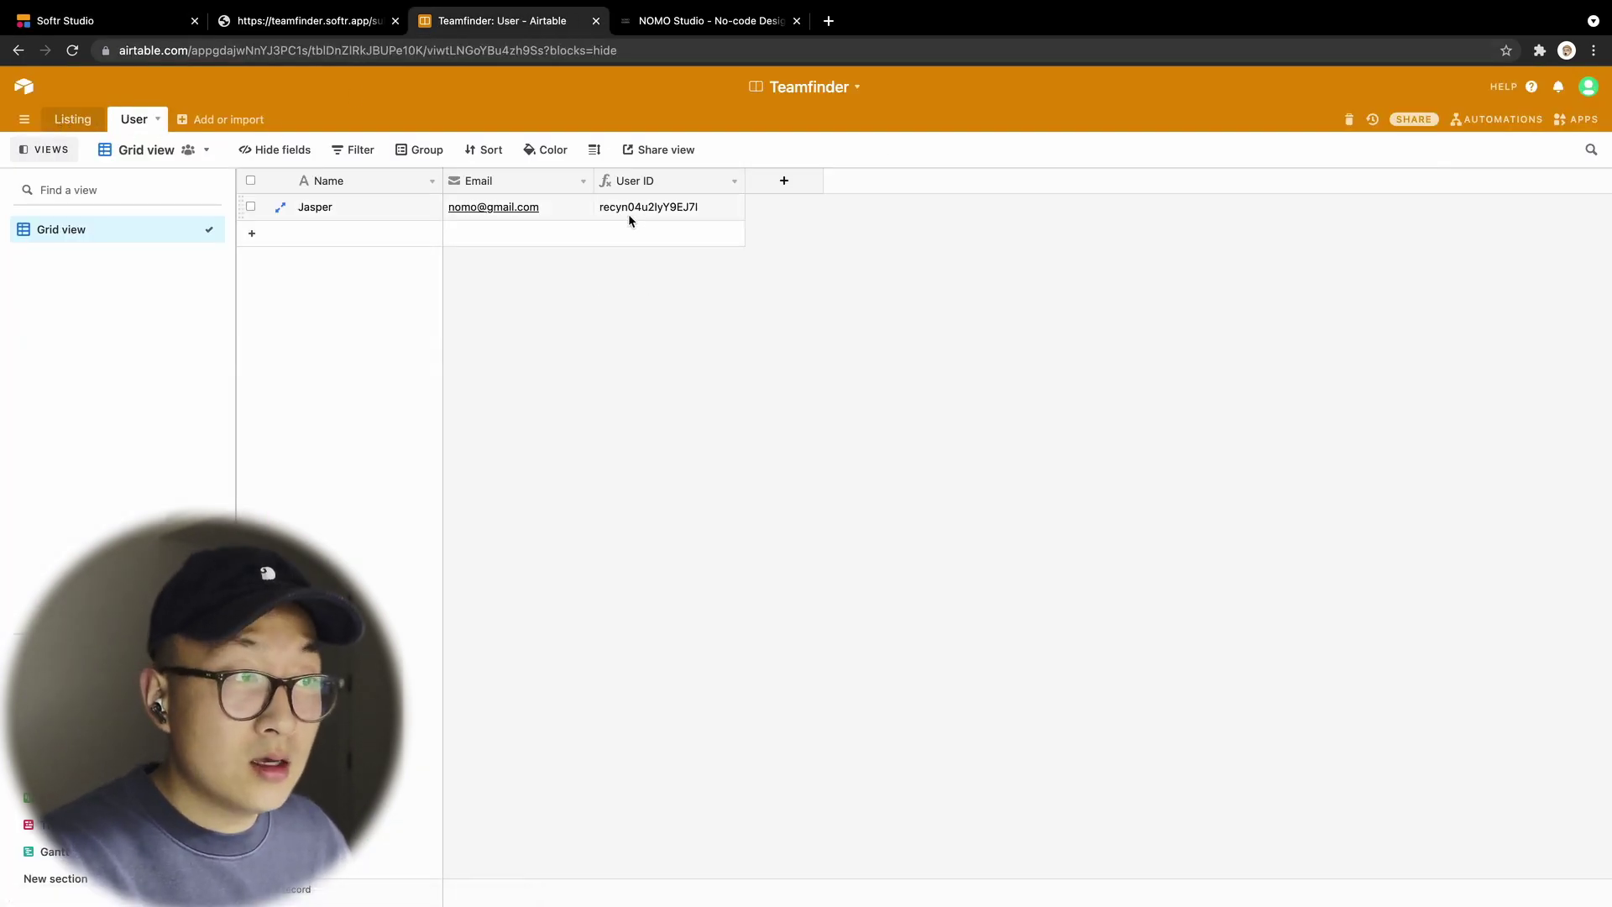
click(648, 212)
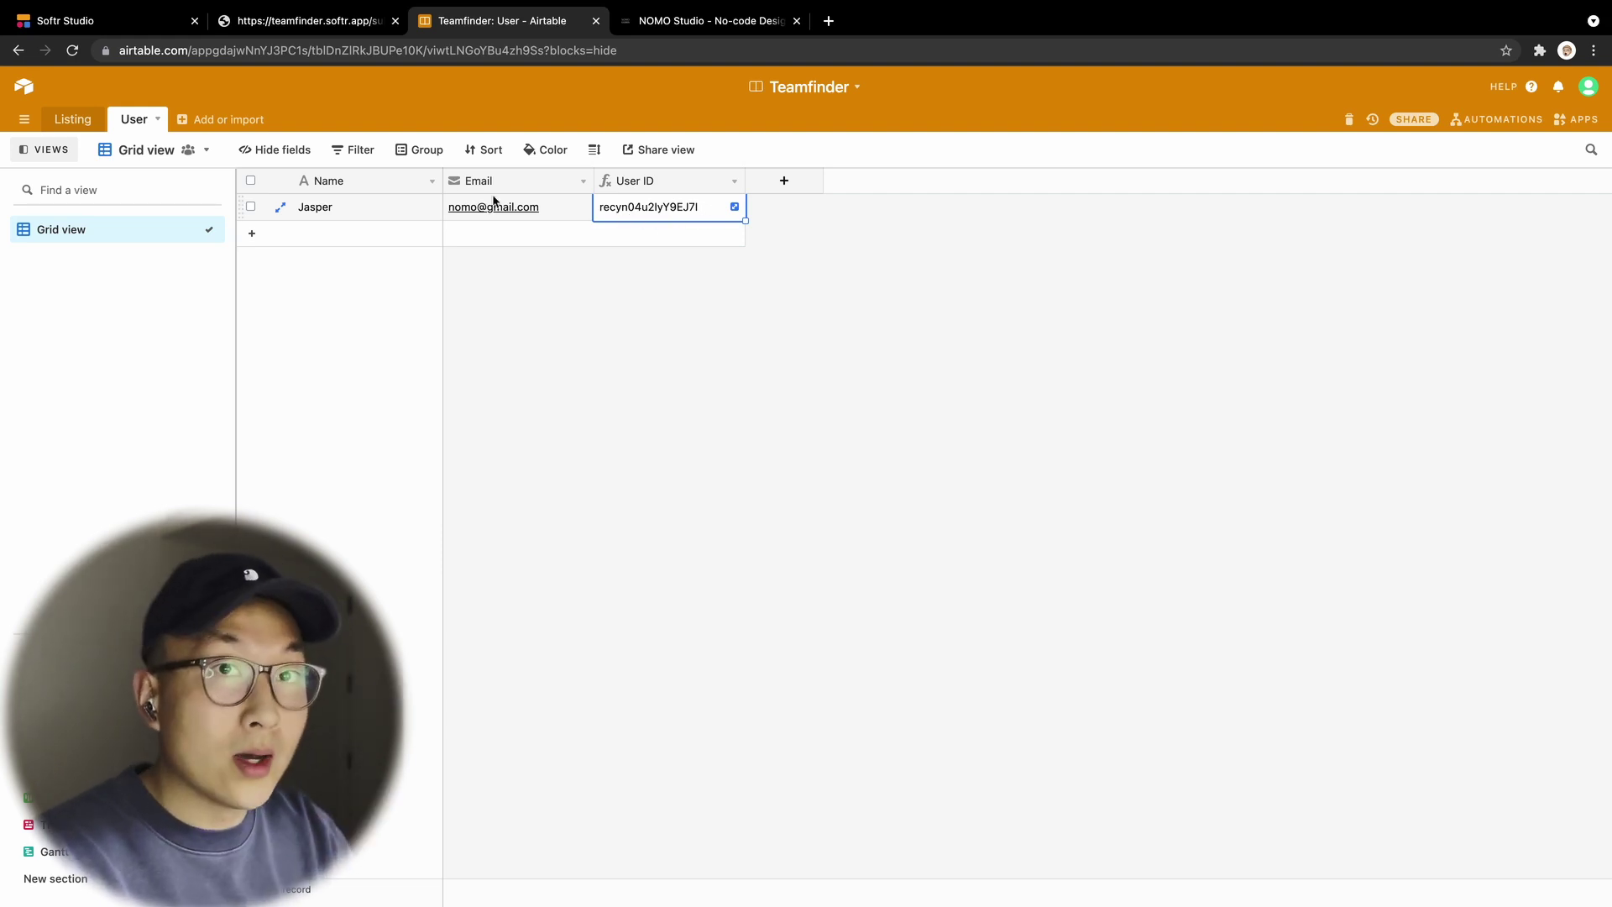
click(82, 121)
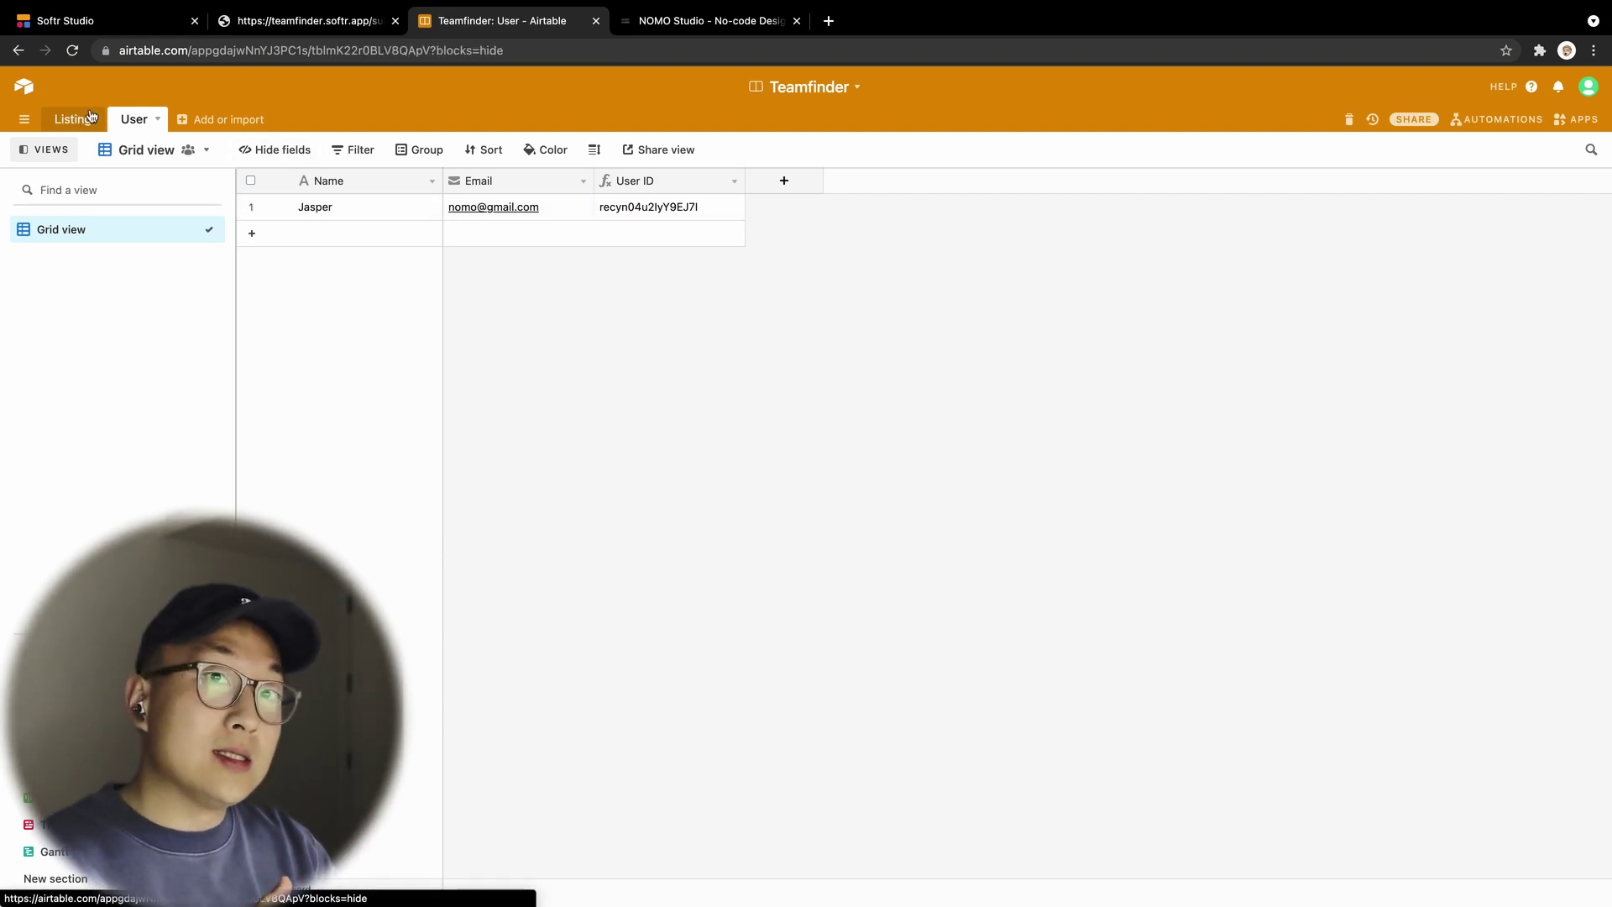
click(123, 28)
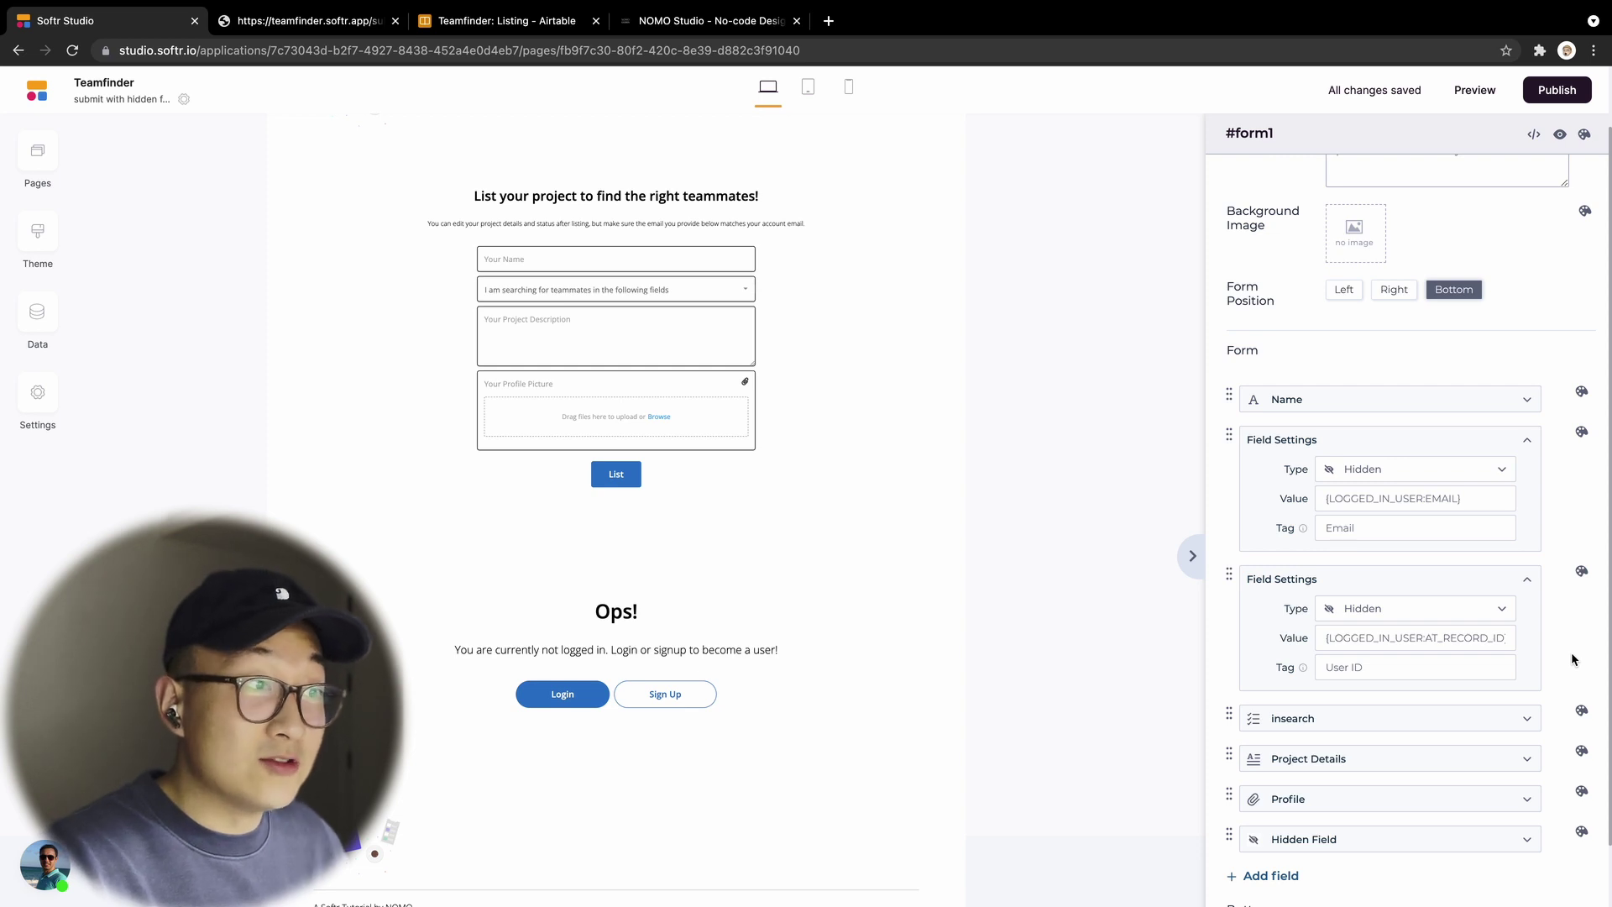
Step: Check both hidden fields' Type options, keep them Hidden, and open the live submit page
scroll(1572, 659, down, 3)
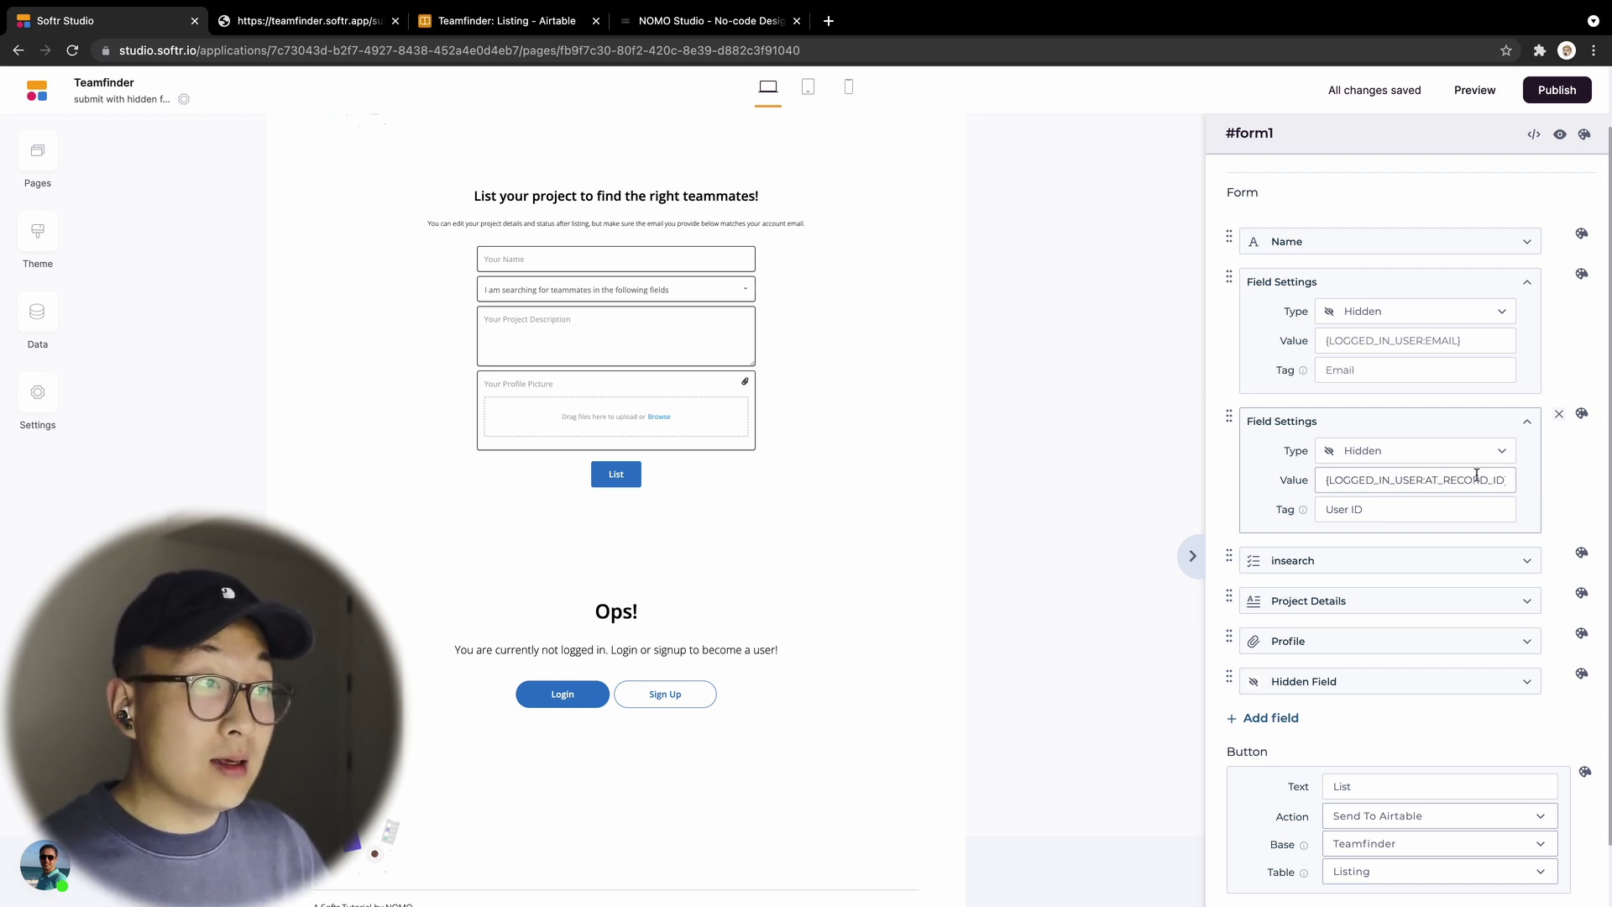
click(1495, 459)
click(1494, 459)
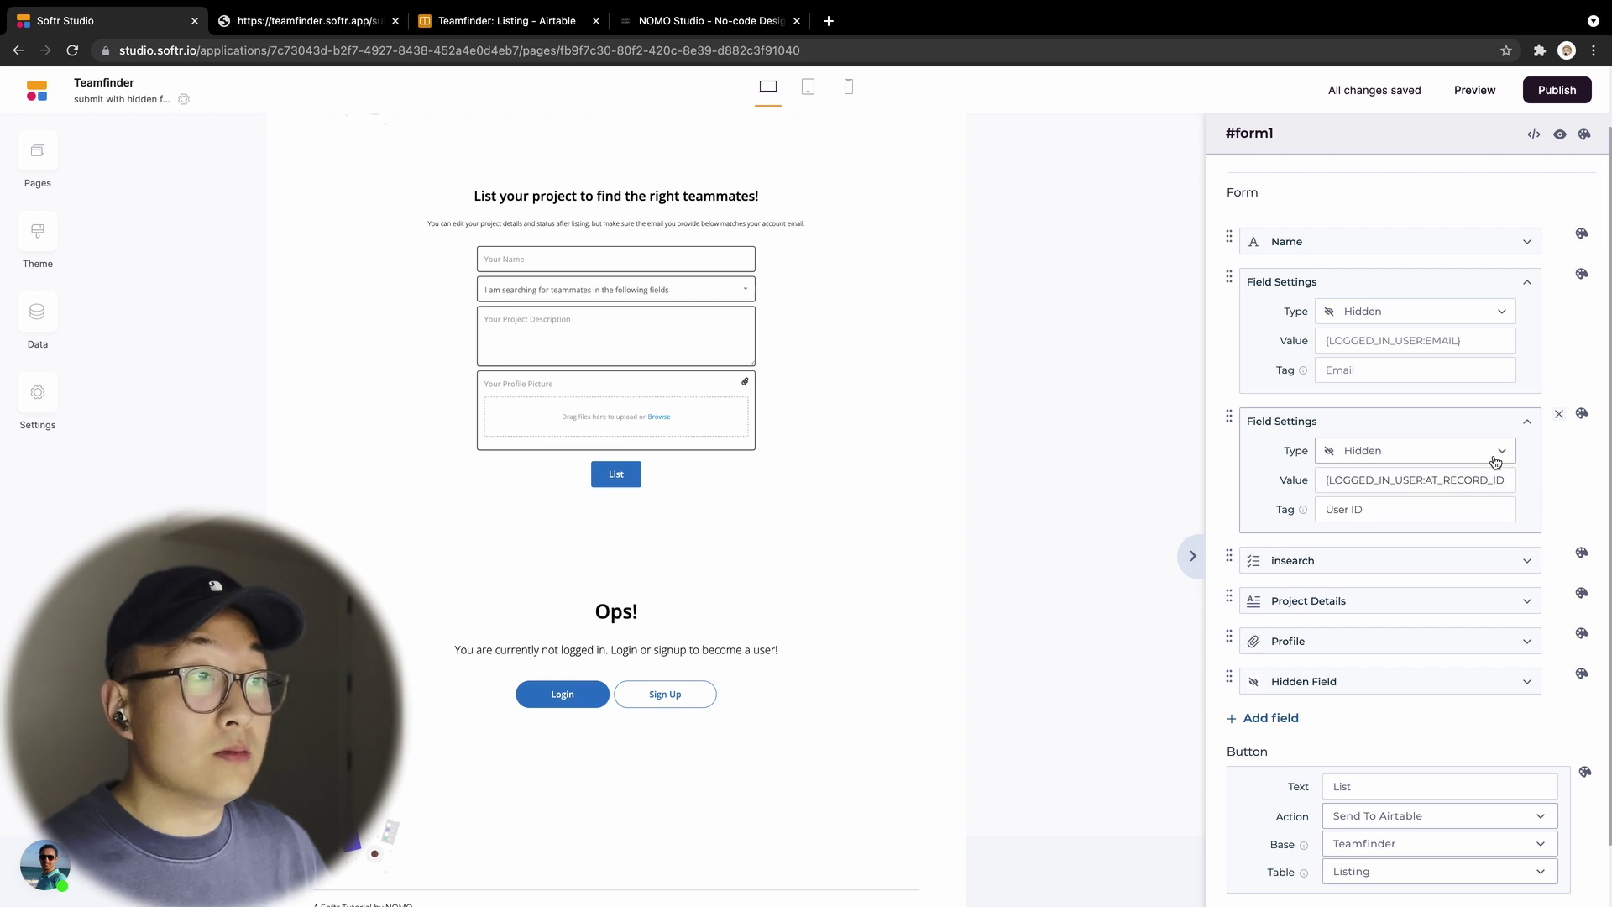
click(1494, 315)
click(1495, 315)
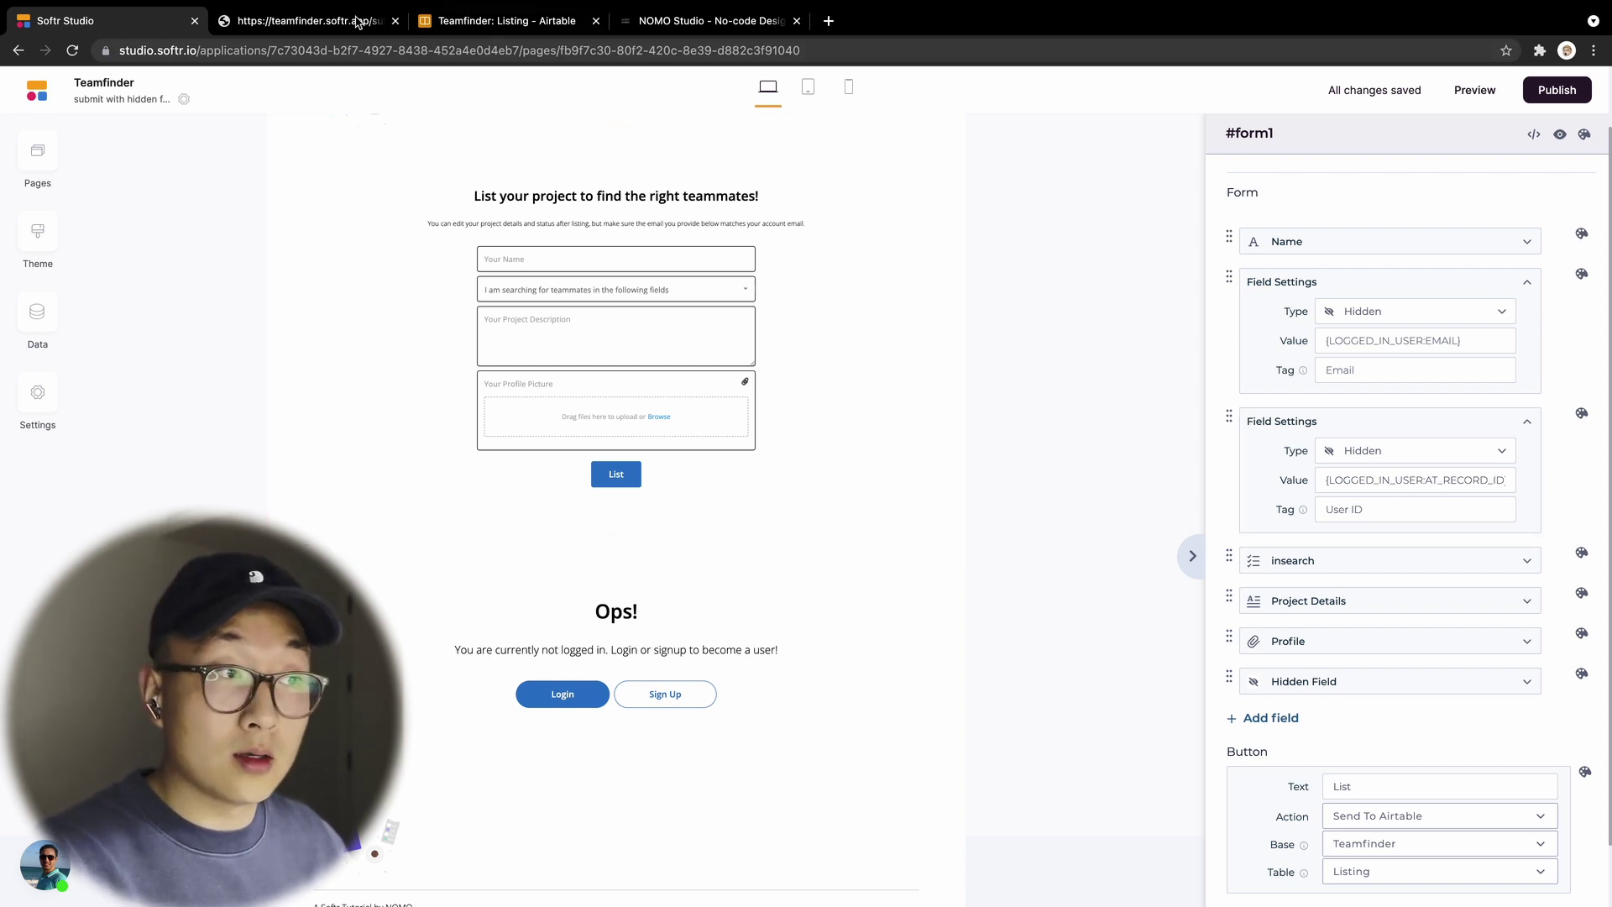
click(286, 25)
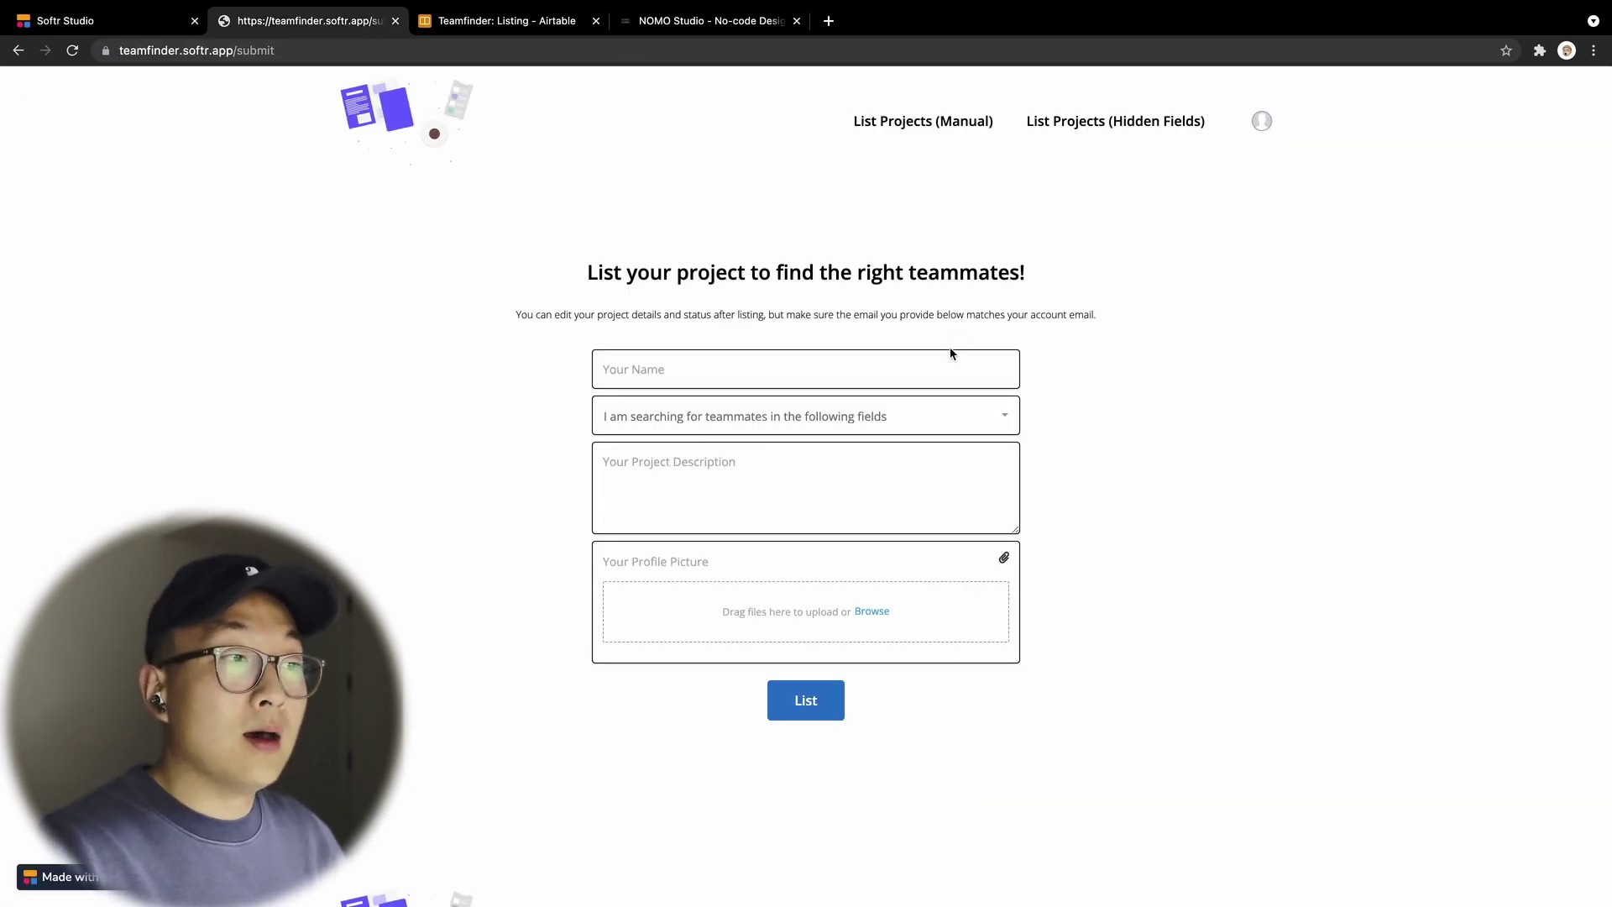
Step: Submit a listing named TEST in the Business field with description TESTTTTTT
click(920, 364)
text(TEST)
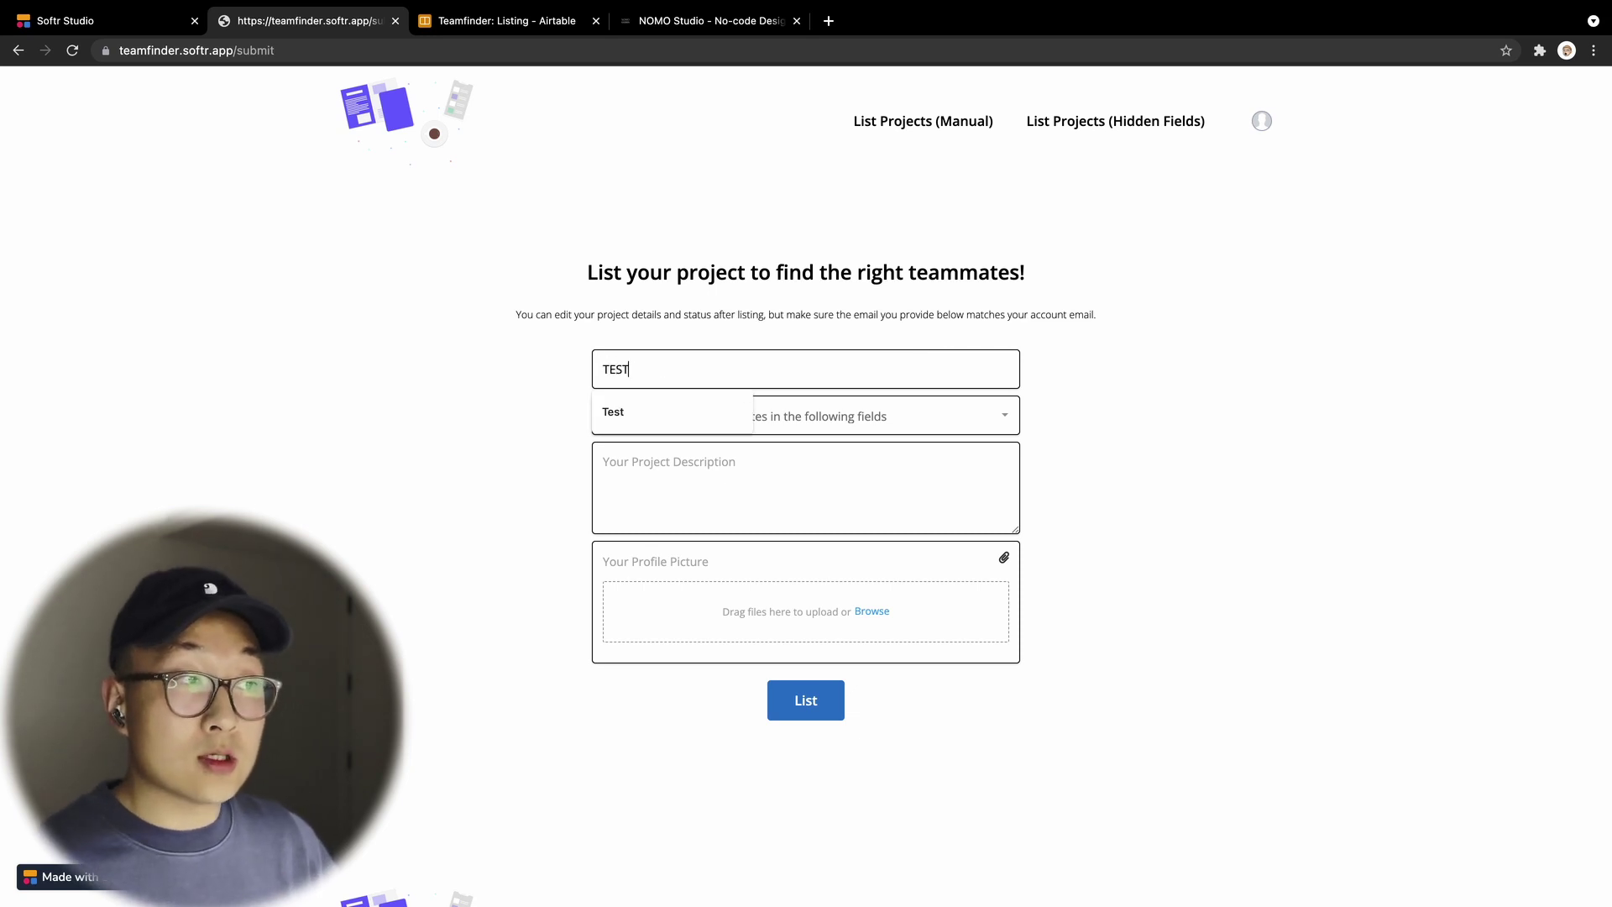
click(991, 418)
click(957, 446)
click(1140, 470)
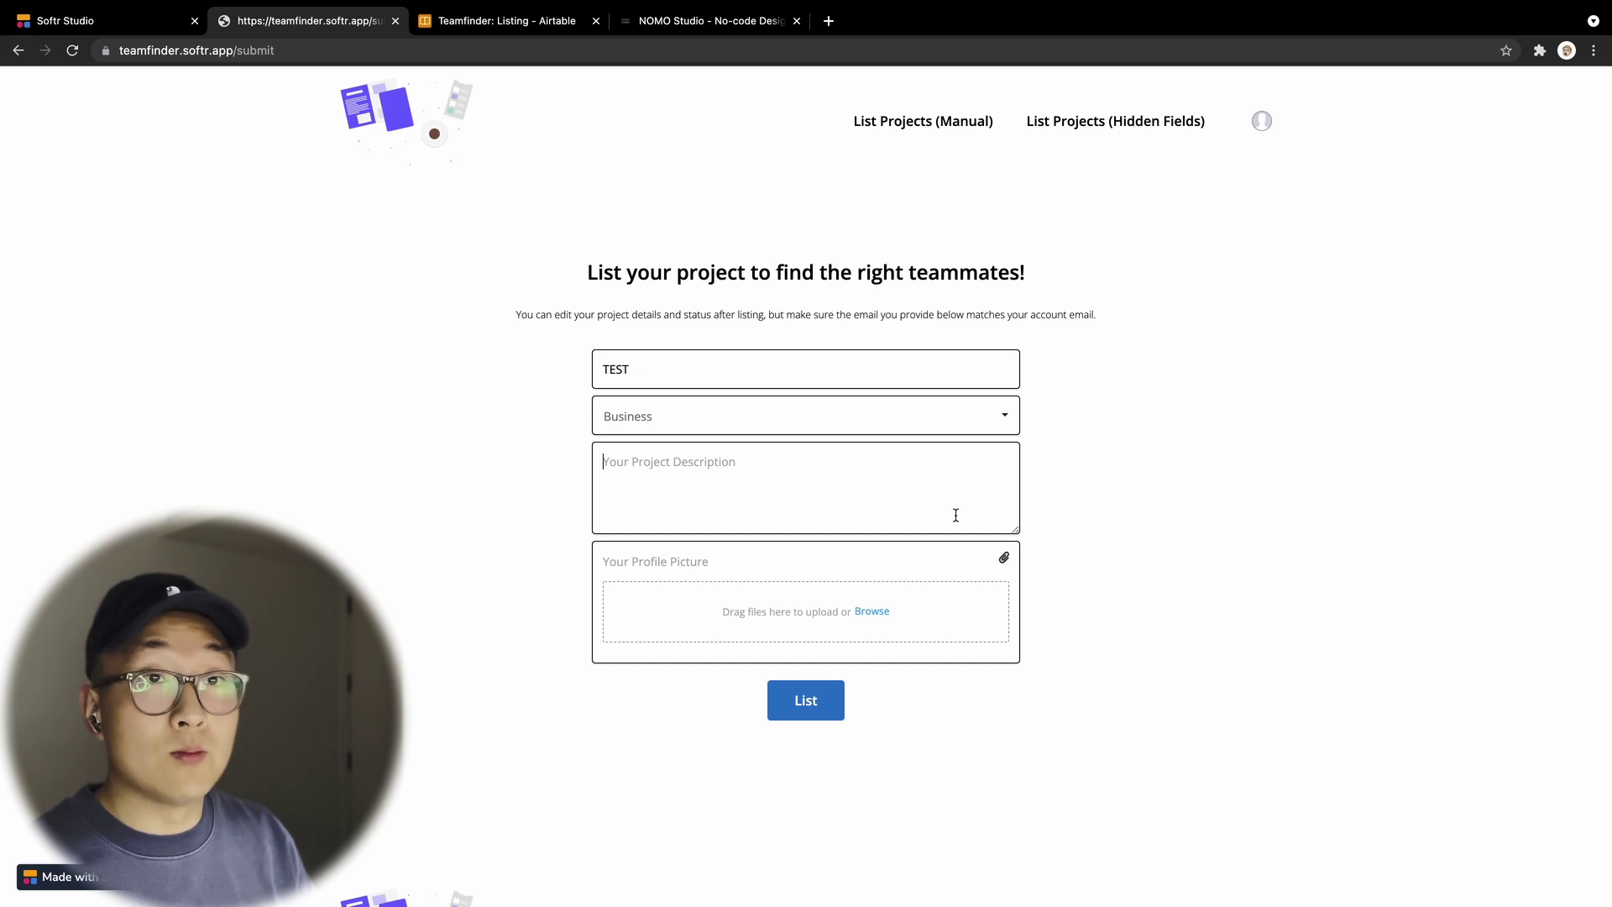
text(TESTTTTTTT)
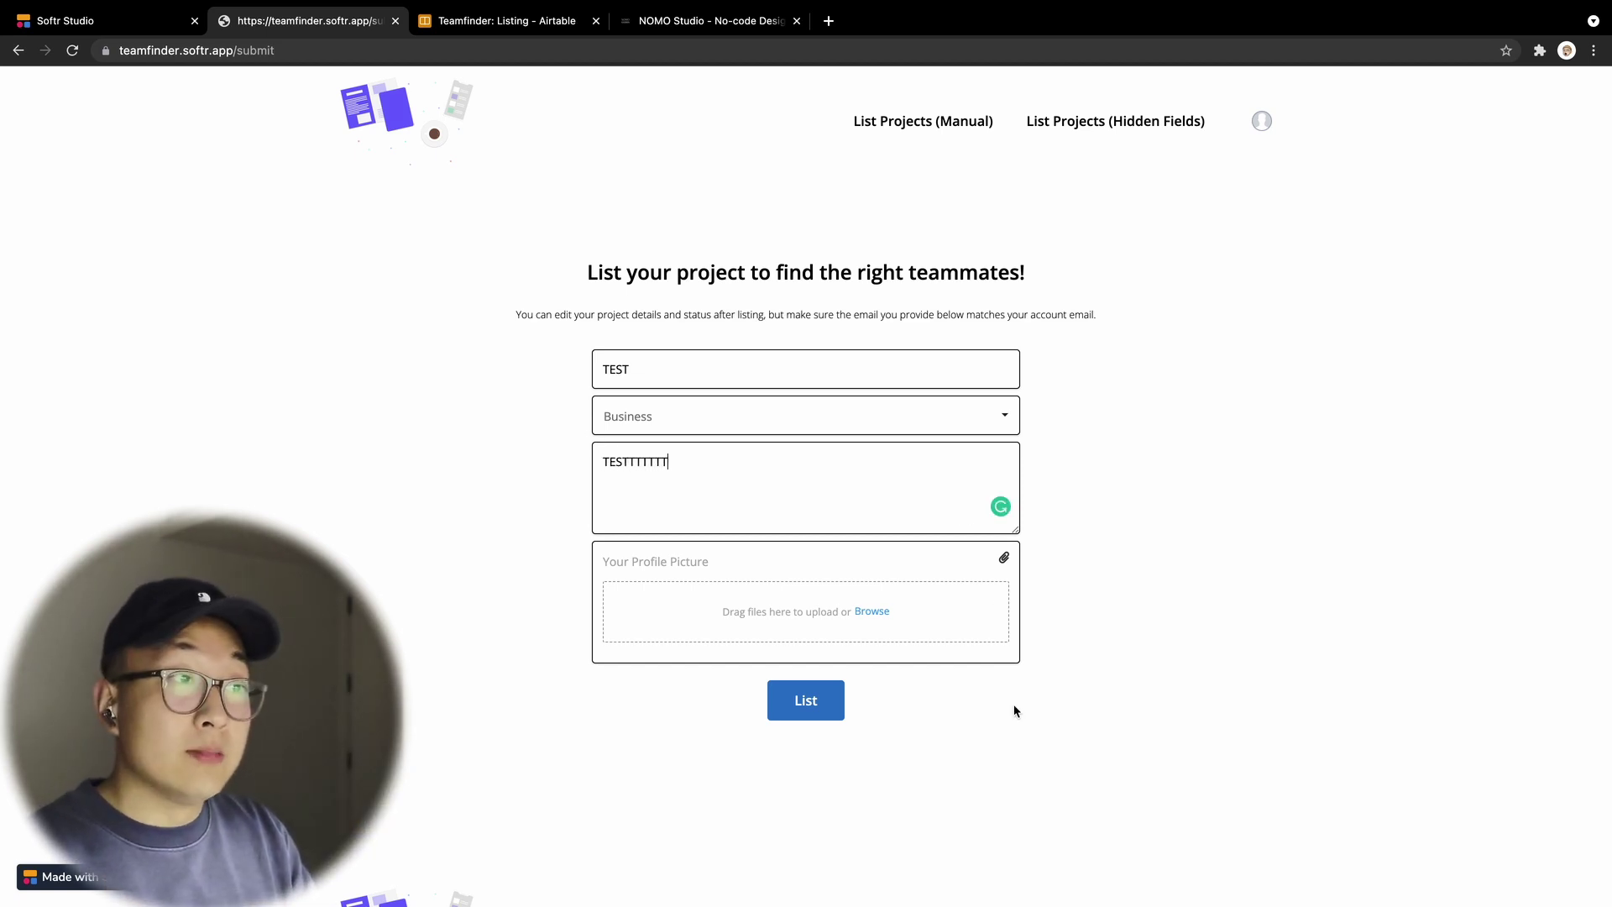
click(803, 718)
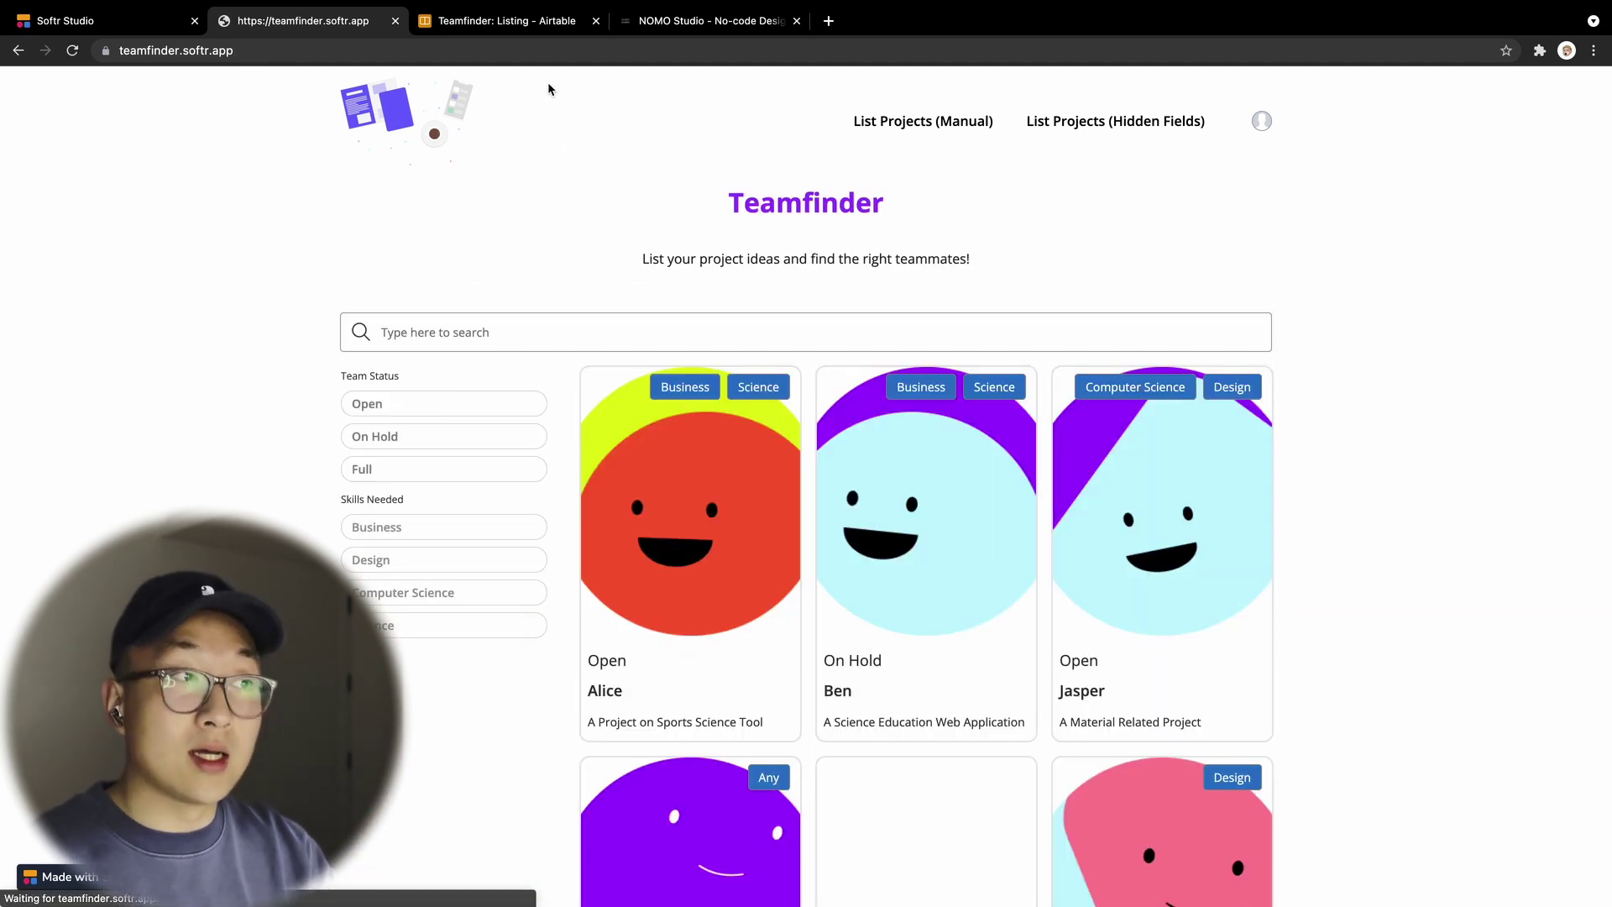
Step: Inspect the TEST record's auto-filled Email and User ID cells in Airtable's Listing table
click(528, 27)
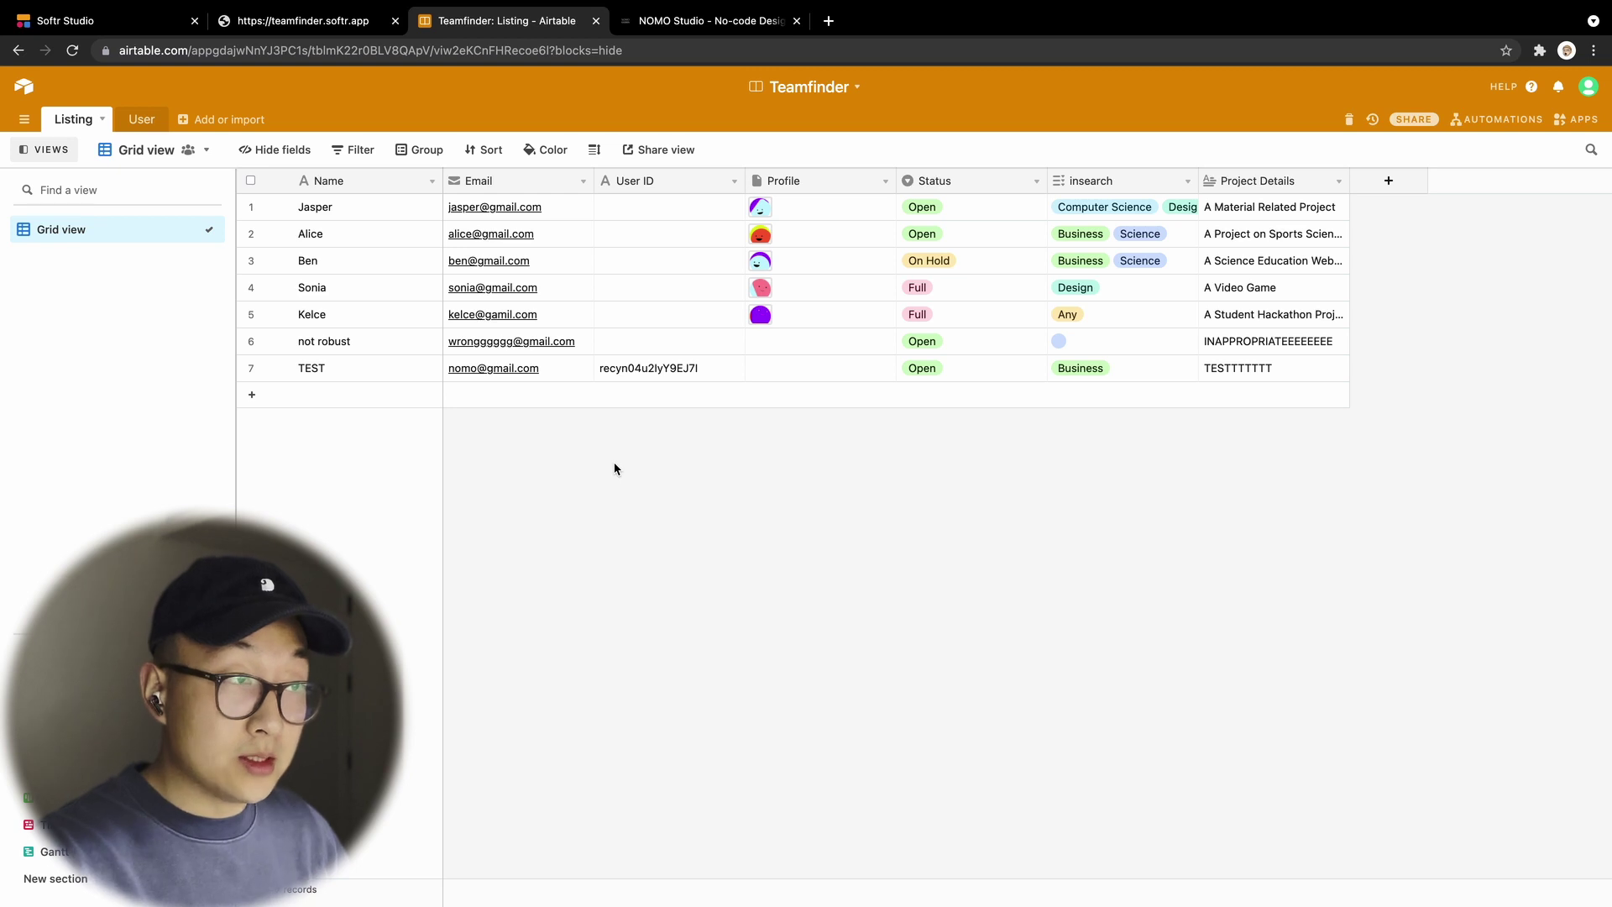
click(570, 371)
click(716, 379)
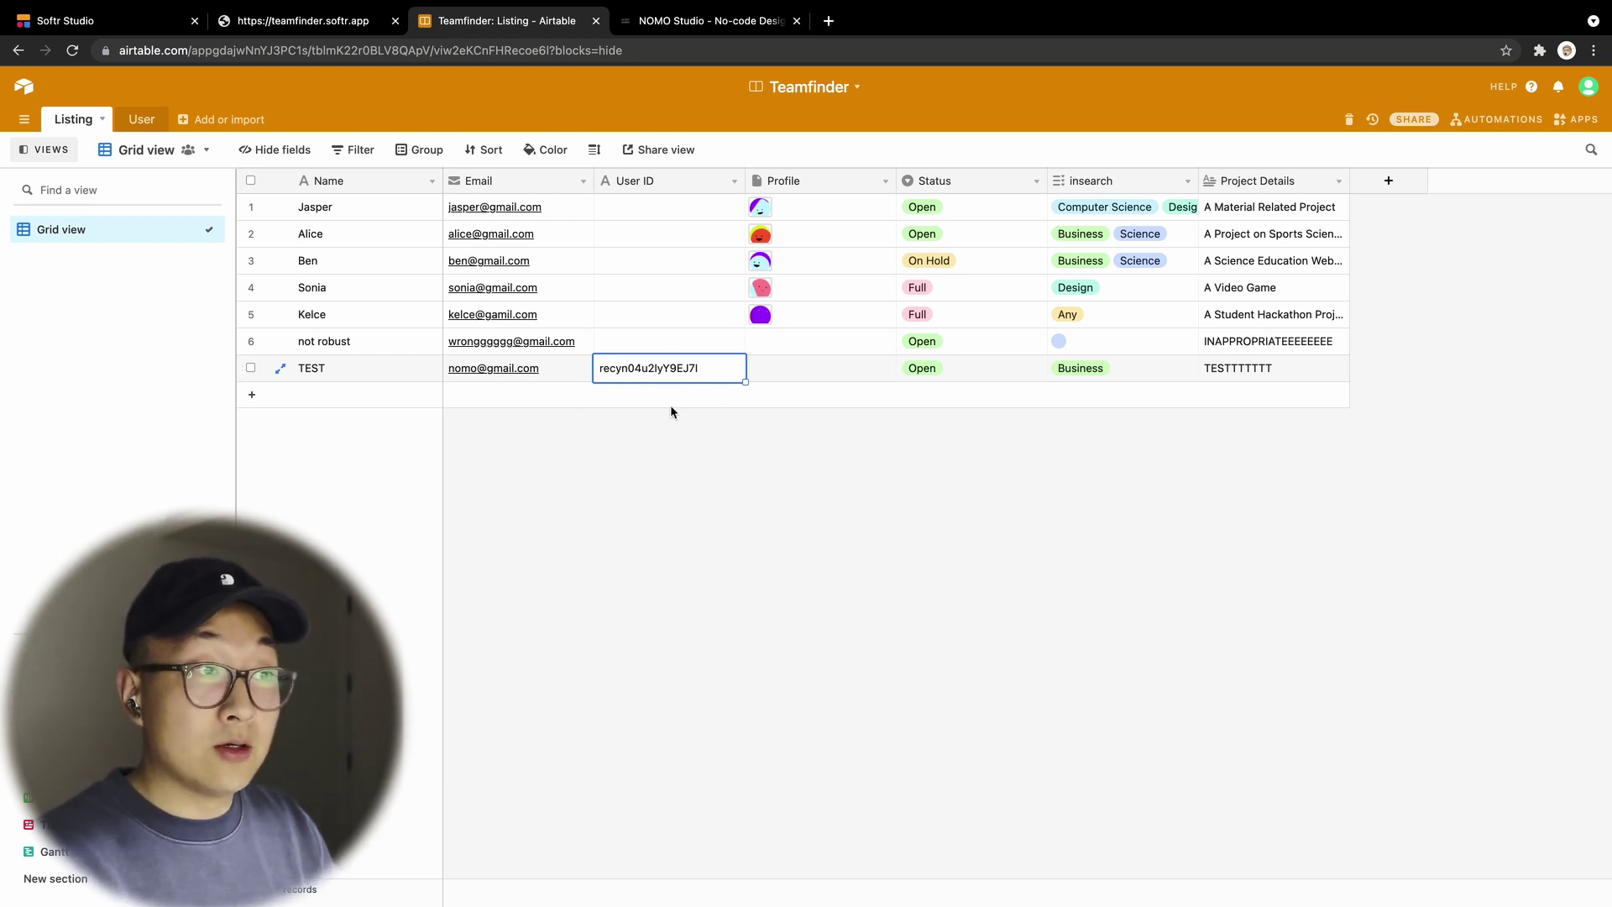
click(689, 488)
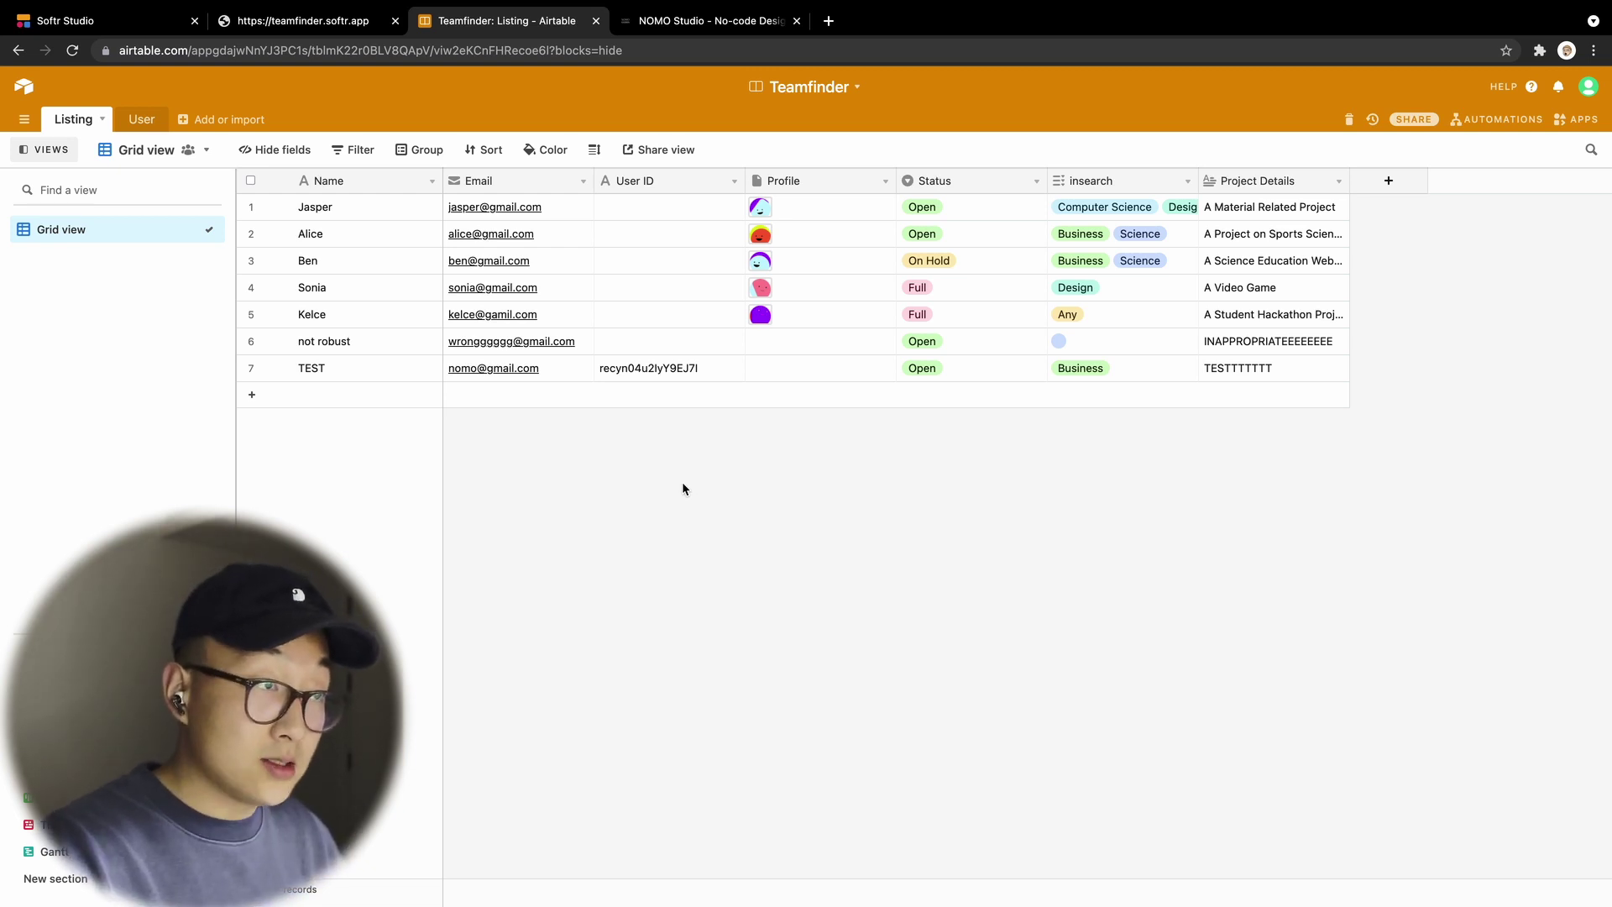